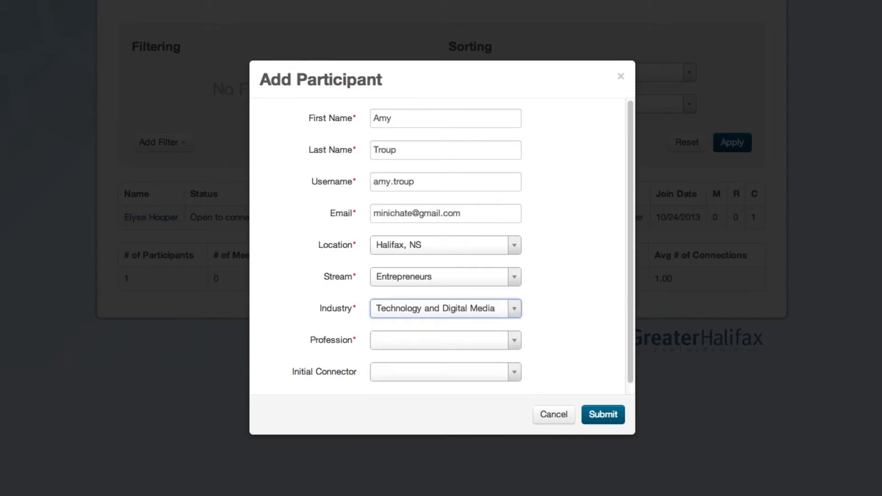
# Step: Submit the participant with industry Technology and Digital Media, profession Accountant/ Project Manager, and an initial connector
pyautogui.write('Accoun')
pyautogui.press('Return')
pyautogui.press('Tab')
pyautogui.write('E')
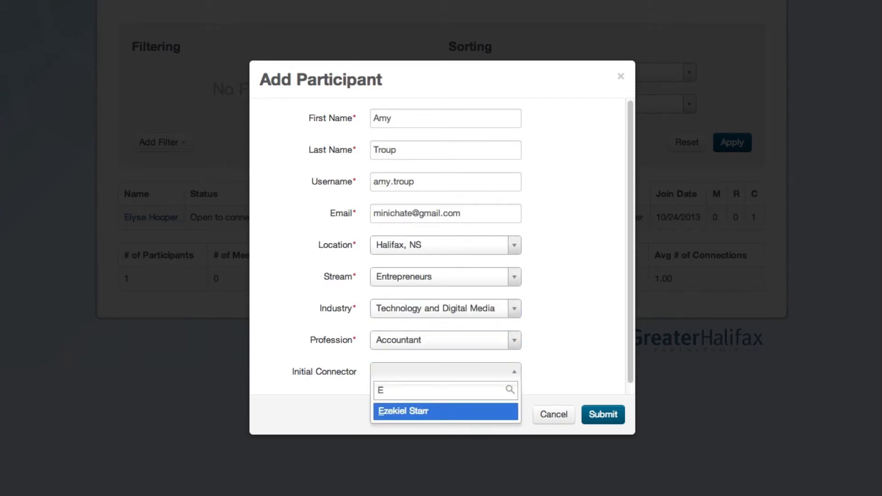
pyautogui.press('Return')
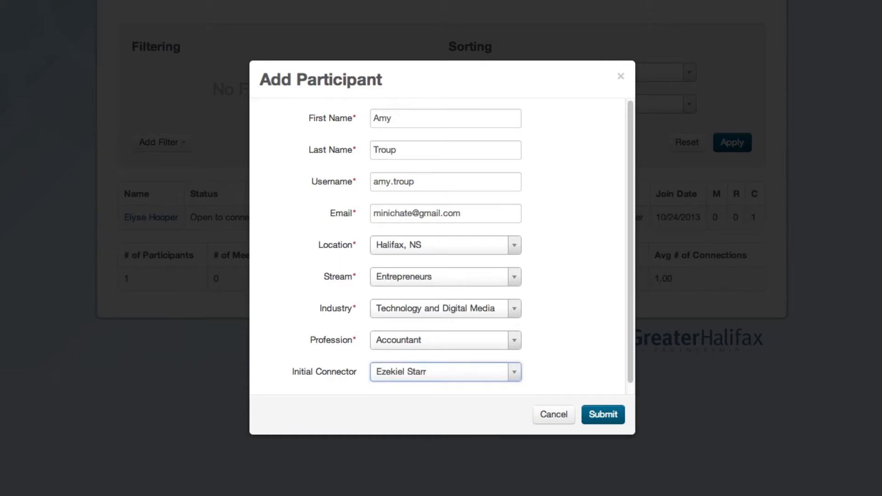
pyautogui.click(605, 420)
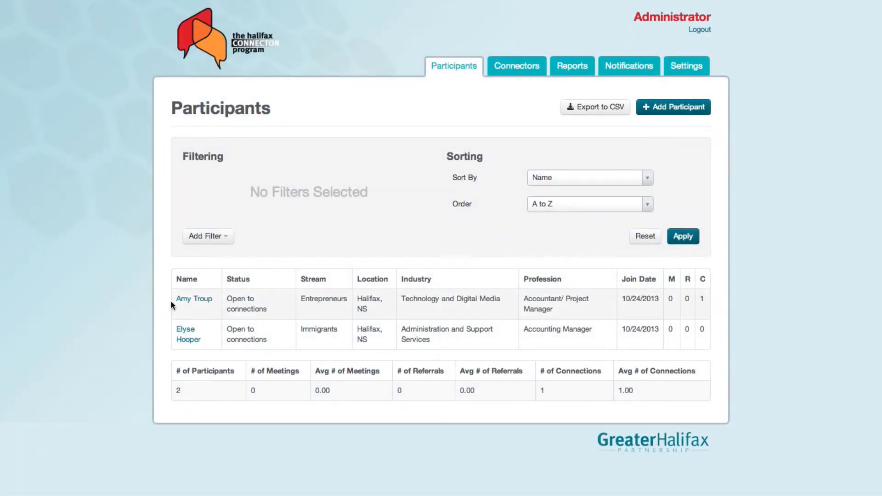
# Step: Set the new participant's status to Found a job, keeping the join date October 24, 2013
pyautogui.click(193, 298)
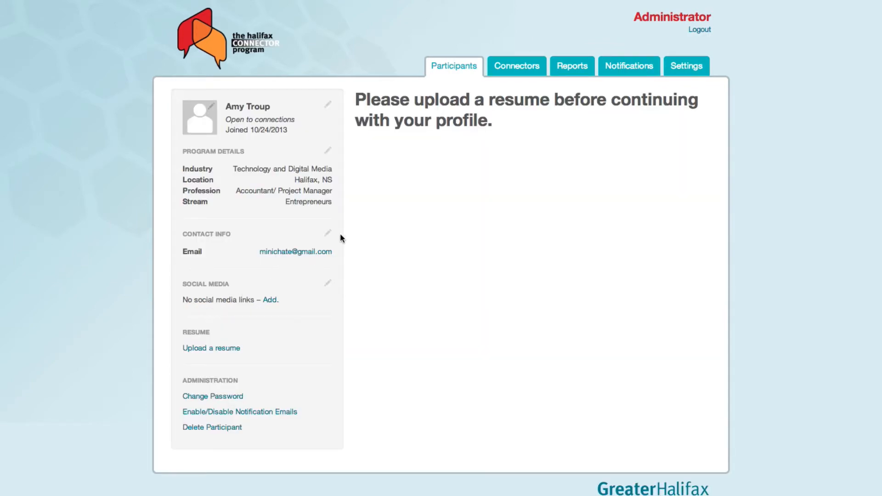
pyautogui.click(328, 105)
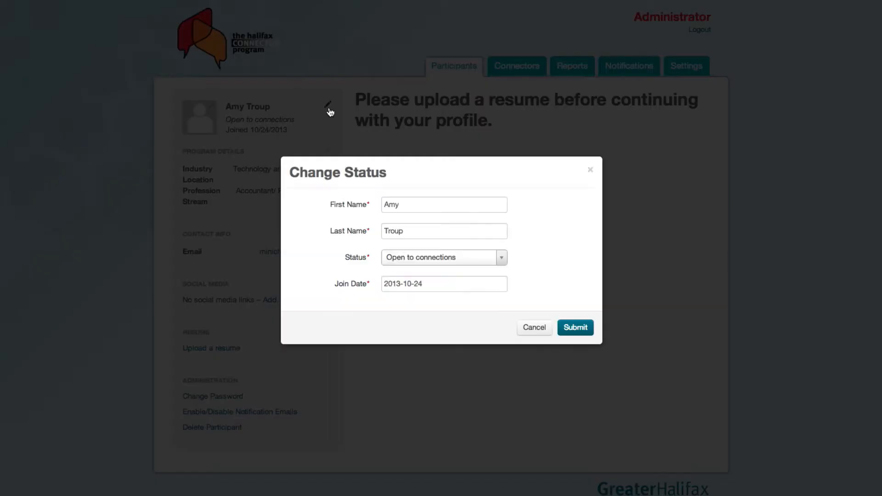
pyautogui.click(420, 283)
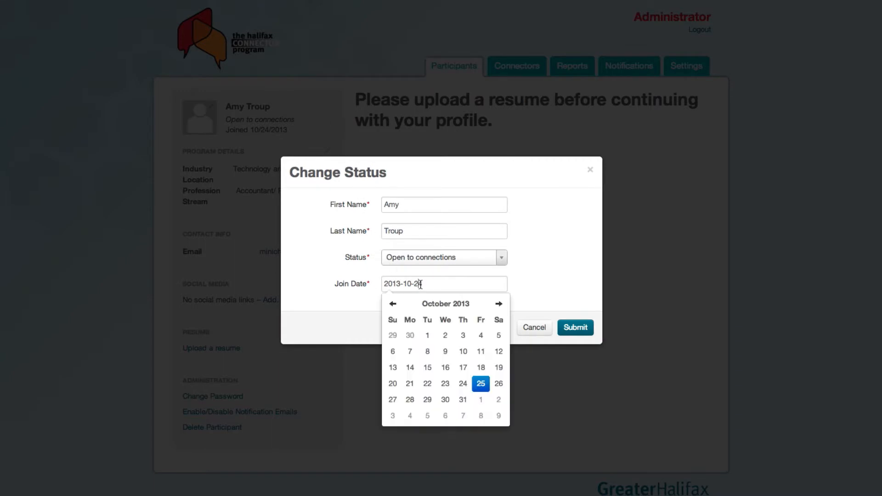
pyautogui.click(457, 384)
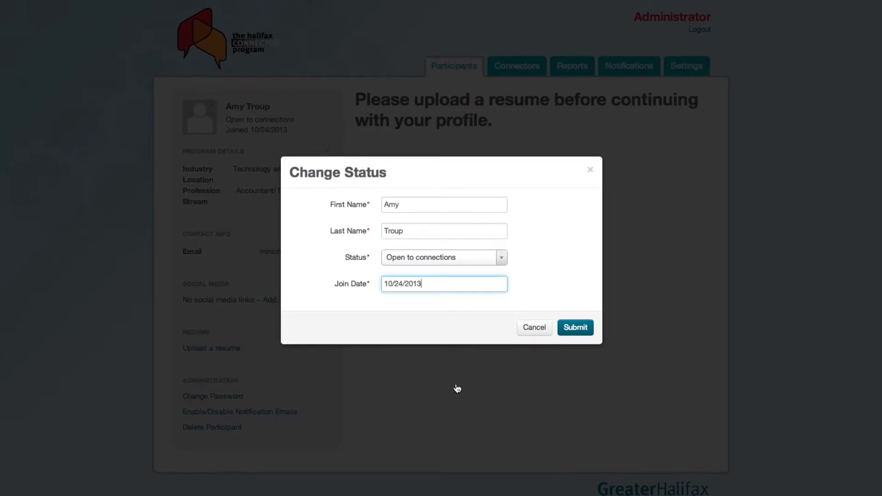
pyautogui.click(416, 269)
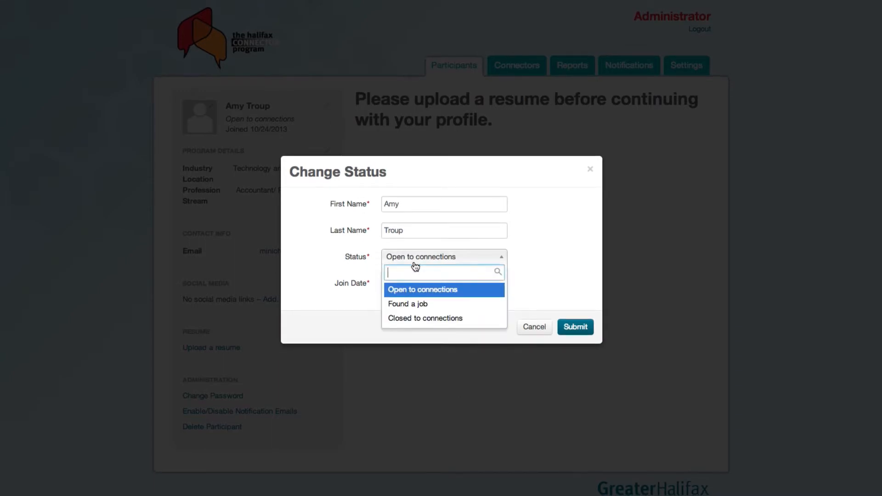
pyautogui.click(409, 304)
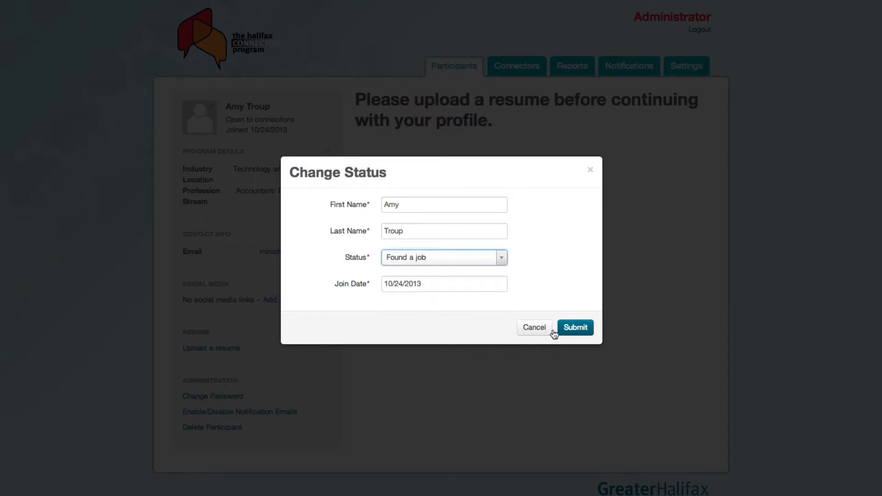
pyautogui.click(566, 328)
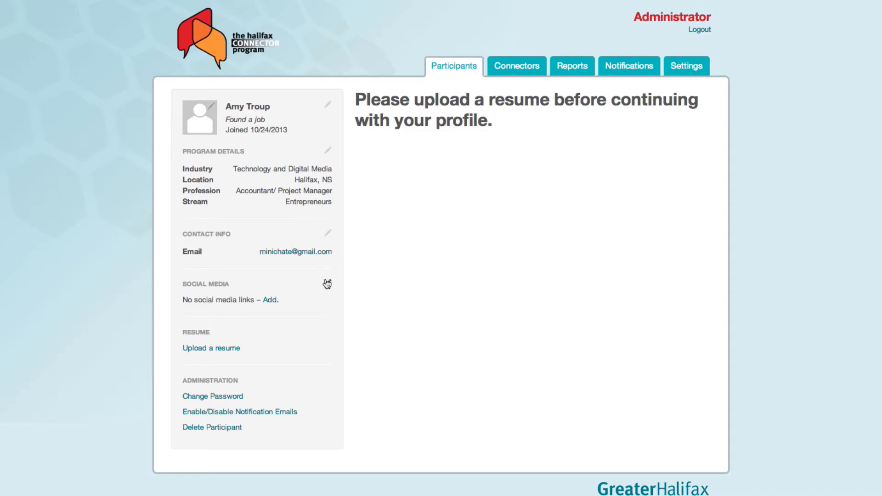
# Step: Add the participant's home phone number under contact info
pyautogui.click(327, 234)
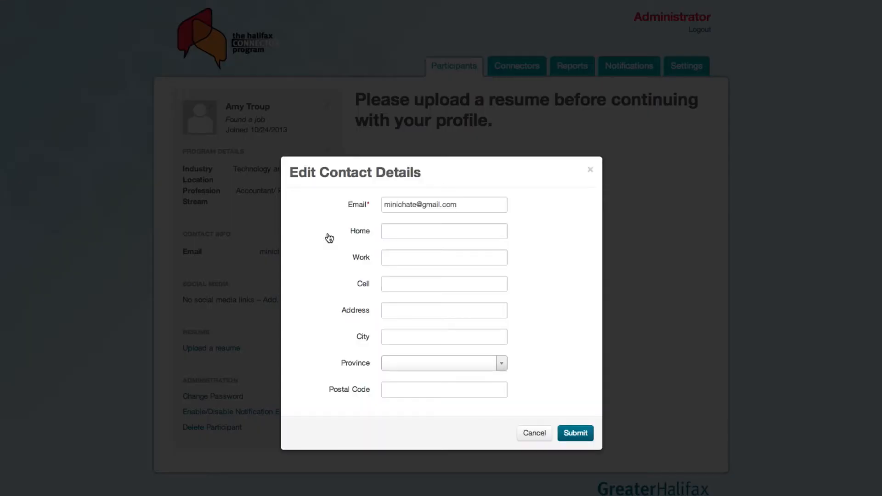
pyautogui.click(401, 231)
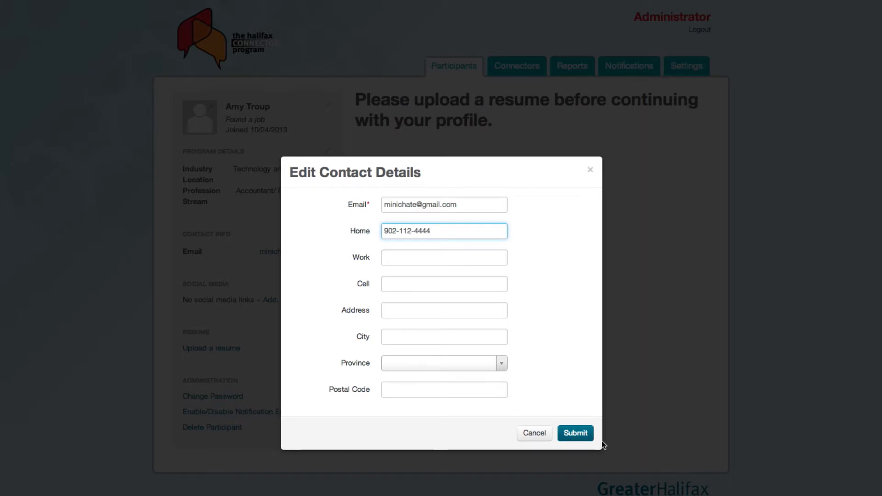
pyautogui.click(569, 438)
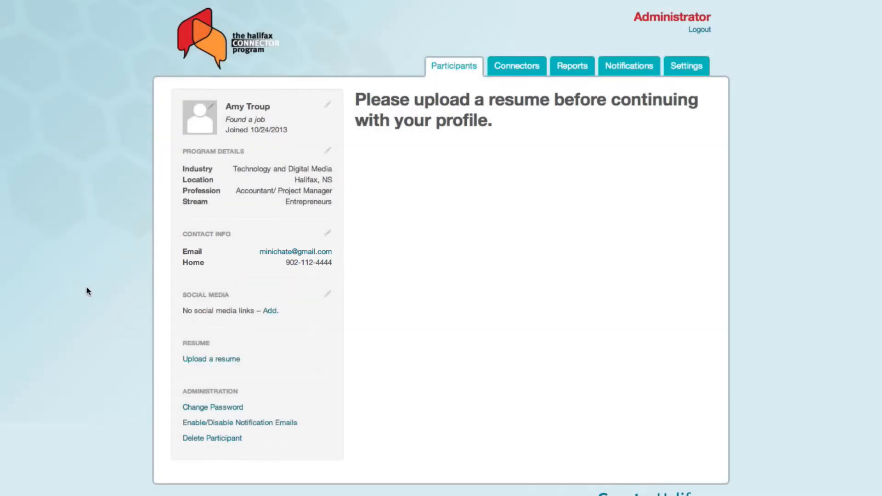
# Step: Upload the participant's resume PDF and view it to check it
pyautogui.click(192, 360)
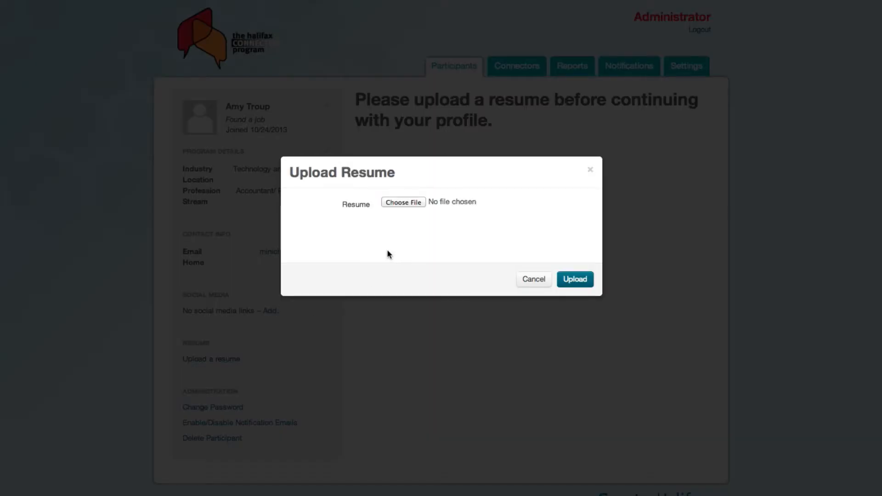
pyautogui.click(404, 202)
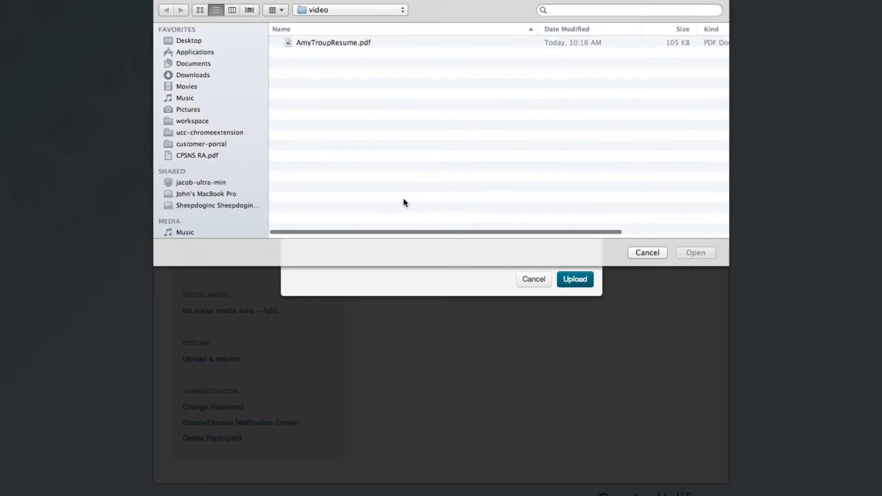
pyautogui.click(349, 42)
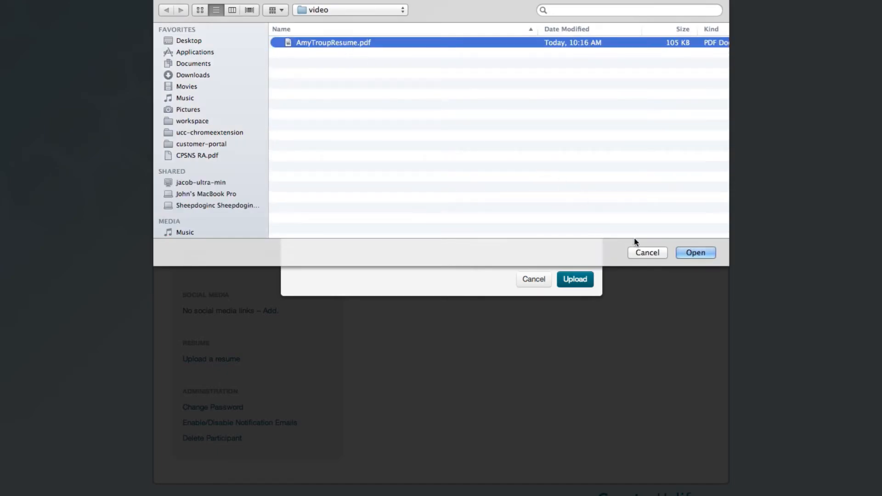
pyautogui.click(695, 253)
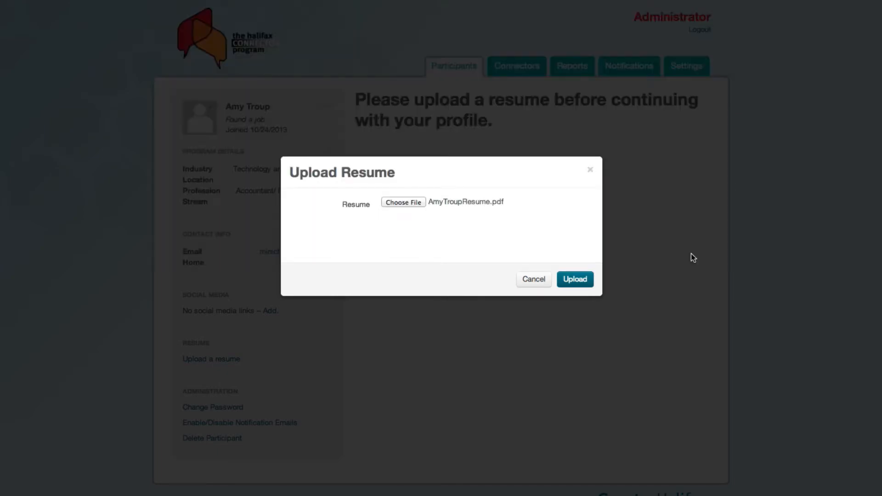
pyautogui.click(575, 279)
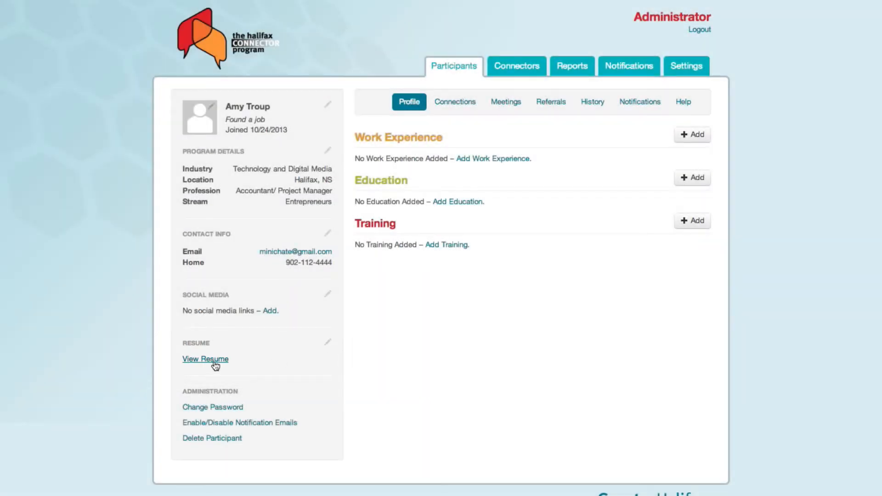
pyautogui.click(214, 363)
# Step: Add the participant's Twitter profile address under social media
pyautogui.click(276, 314)
pyautogui.click(395, 259)
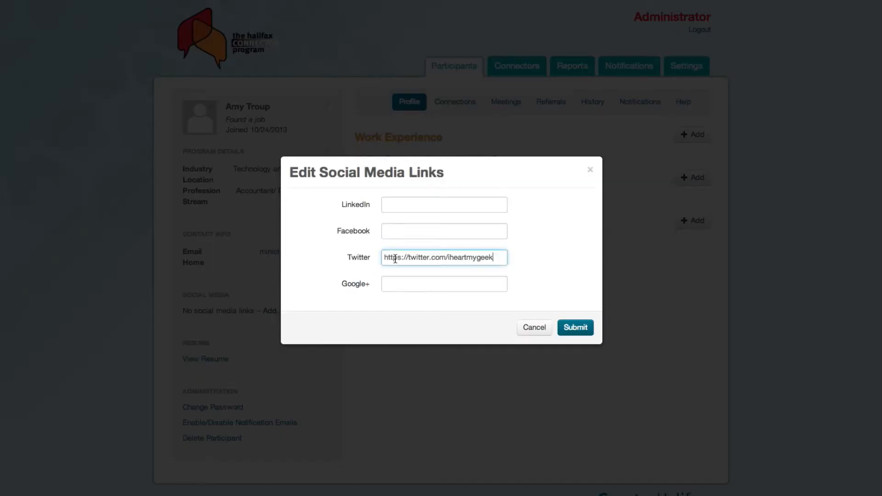
pyautogui.click(563, 330)
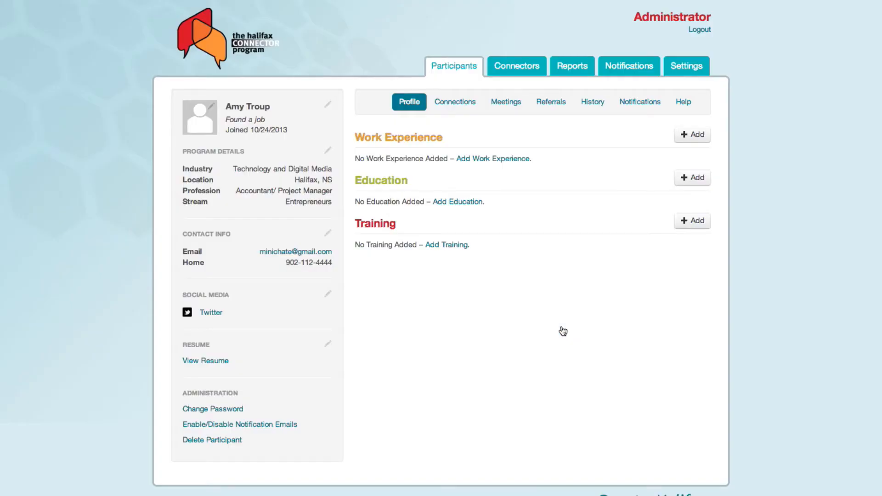
# Step: Start a work experience entry for Dietary Aide at Parkland Estates
pyautogui.click(518, 159)
pyautogui.click(427, 206)
pyautogui.write('Parkland Estates')
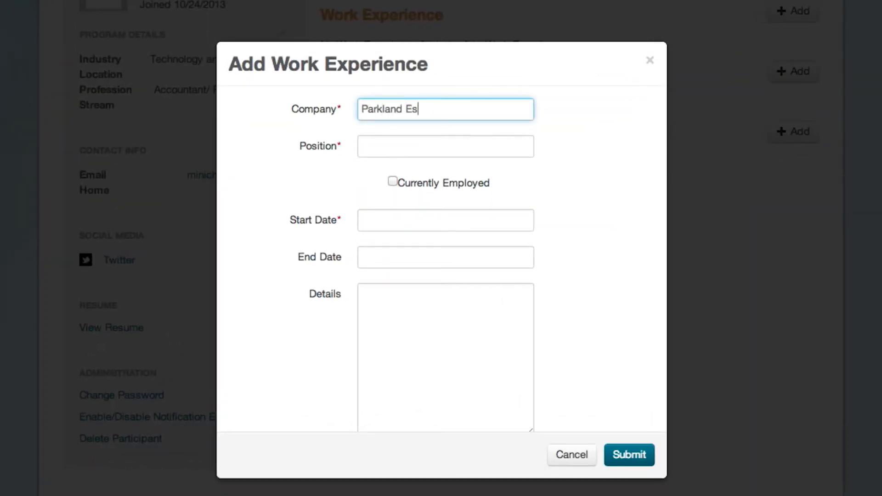
pyautogui.press('Tab')
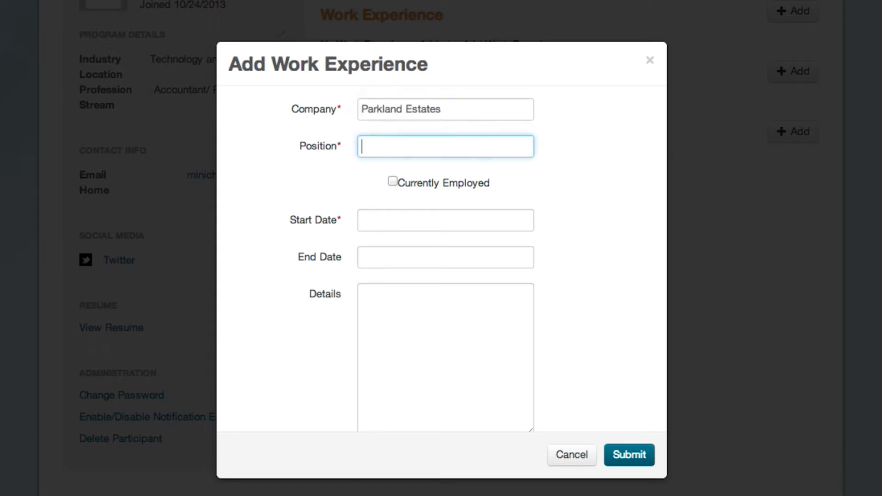
pyautogui.write('Dietary Aide')
# Step: Set start date March 1, 2013, mark it as current employment, and save the entry
pyautogui.click(398, 220)
pyautogui.click(373, 248)
pyautogui.click(374, 248)
pyautogui.click(373, 248)
pyautogui.click(374, 248)
pyautogui.click(374, 249)
pyautogui.click(373, 249)
pyautogui.click(373, 249)
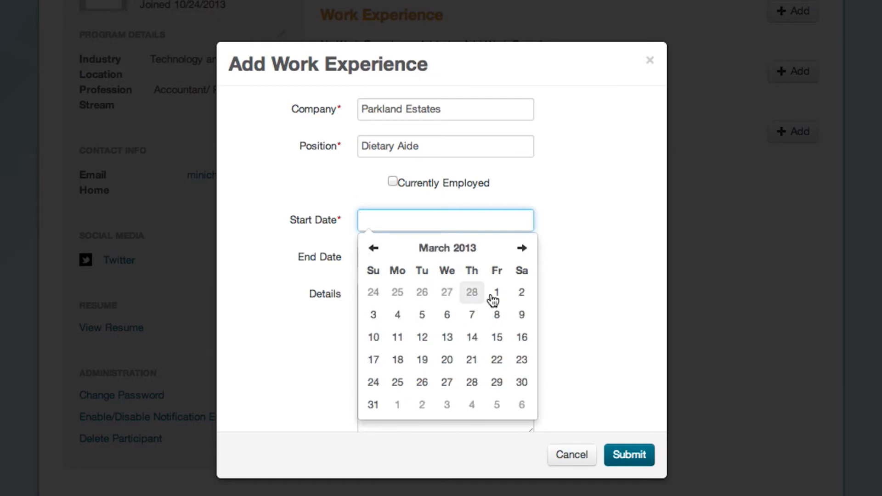
pyautogui.click(496, 294)
pyautogui.click(394, 184)
pyautogui.click(395, 258)
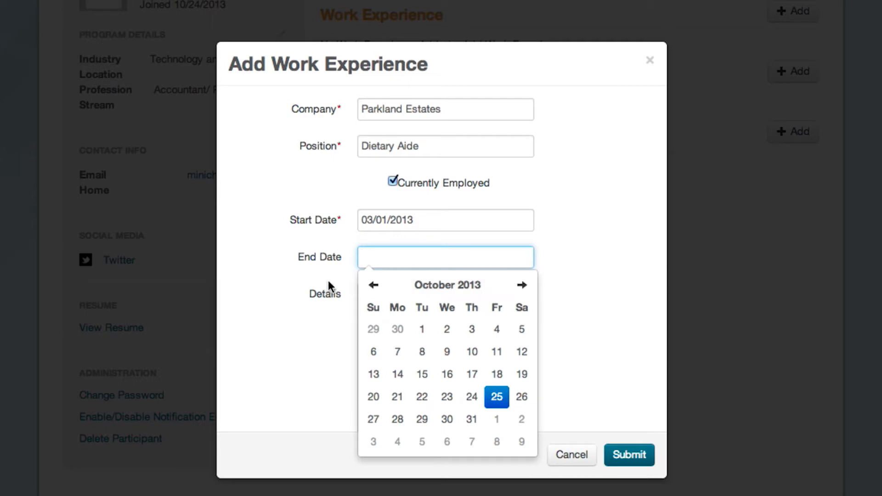
pyautogui.click(370, 286)
pyautogui.click(371, 286)
pyautogui.click(472, 329)
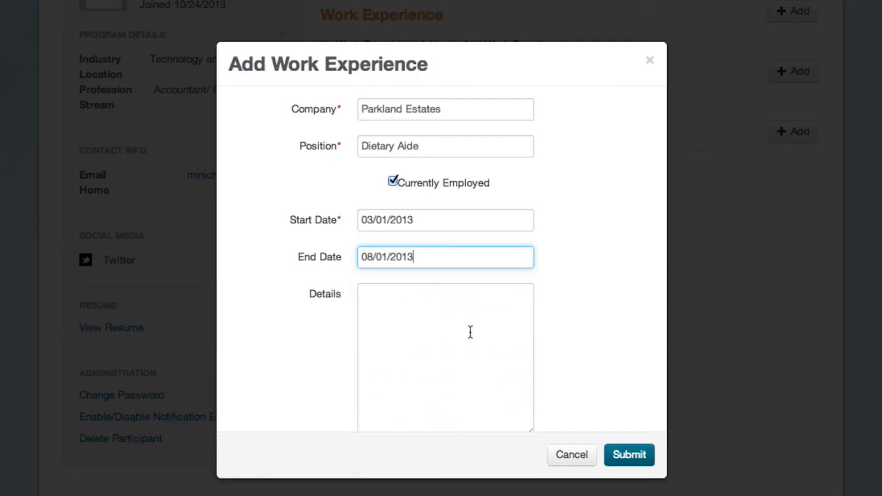
pyautogui.click(622, 454)
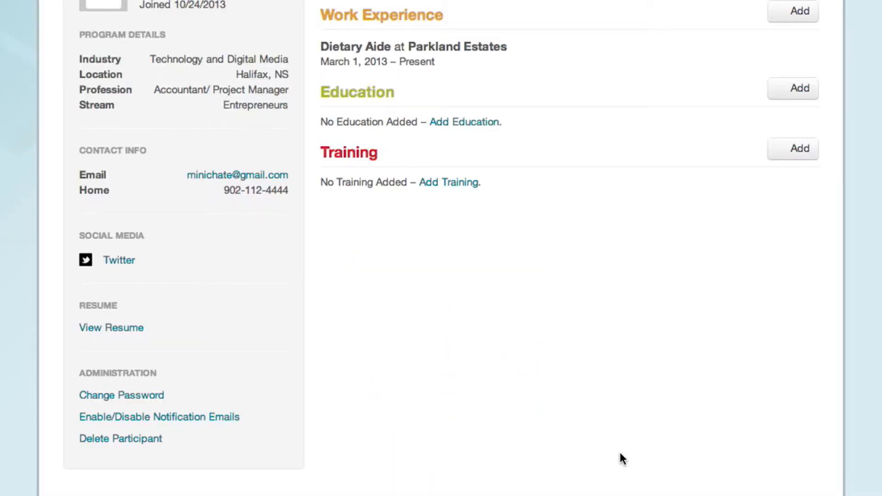
# Step: Add education entry: Nutrition at University of Guelph, starting September 2, 2010
pyautogui.click(456, 123)
pyautogui.click(443, 111)
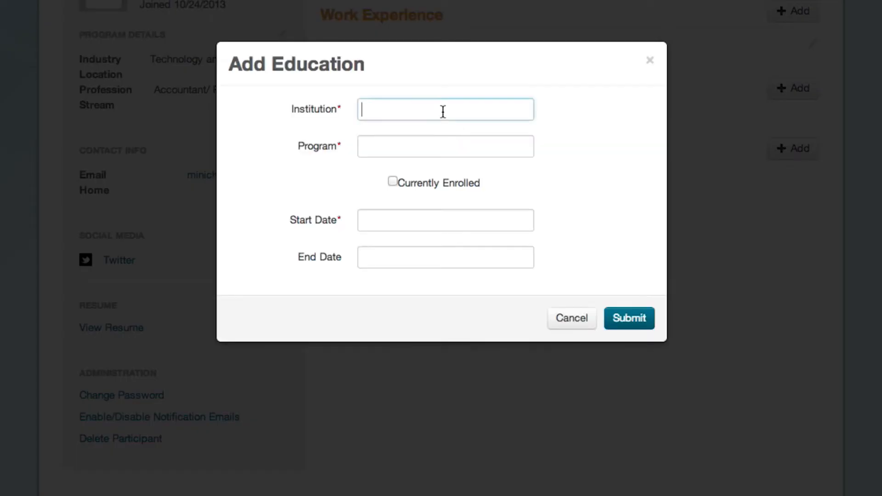
pyautogui.write('University of Guelph')
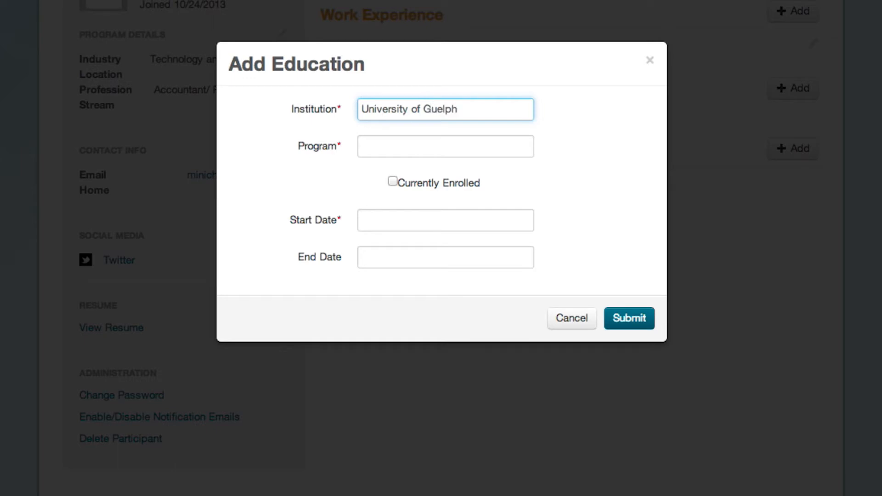
pyautogui.press('Tab')
pyautogui.write('Nutrition')
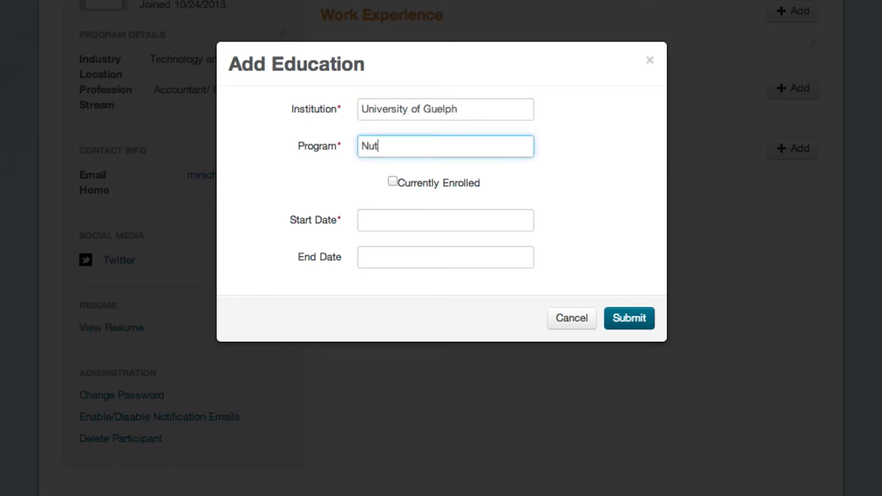
pyautogui.click(411, 221)
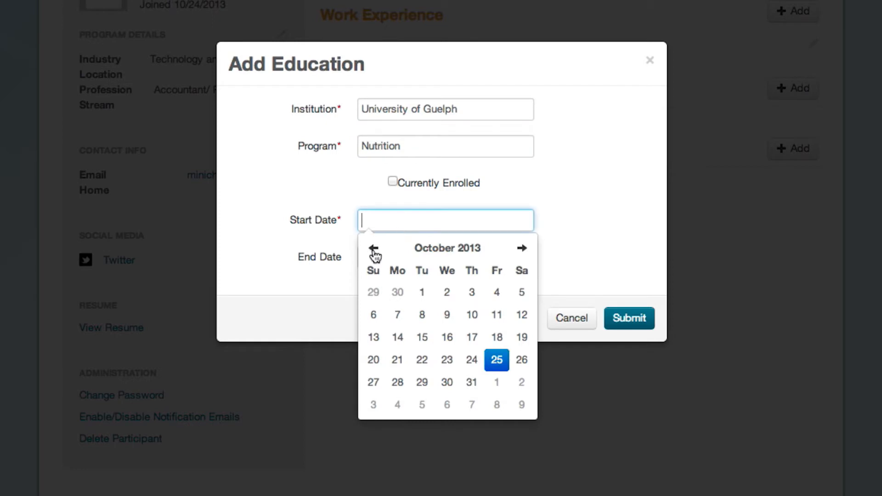
pyautogui.click(447, 249)
pyautogui.click(439, 254)
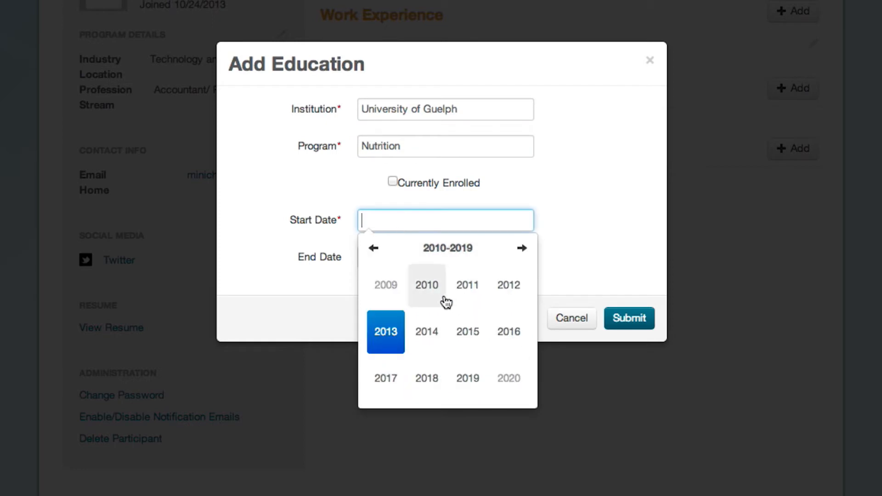
pyautogui.click(420, 295)
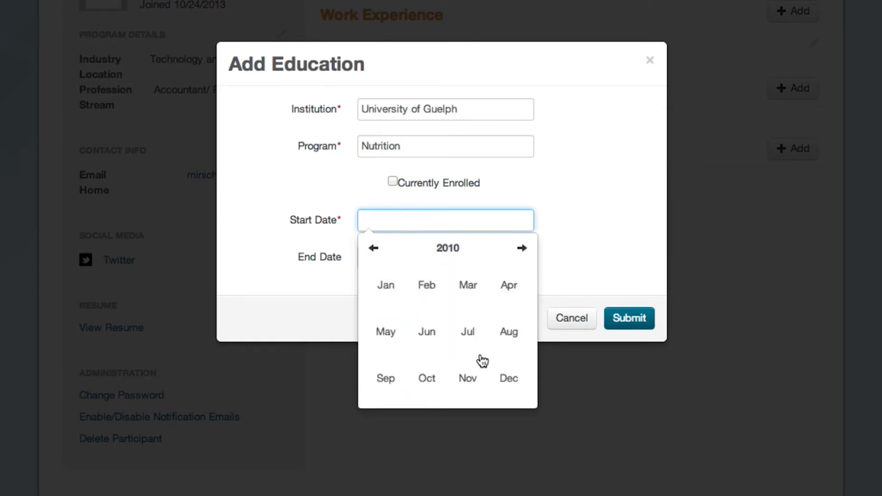
pyautogui.click(403, 383)
pyautogui.click(471, 293)
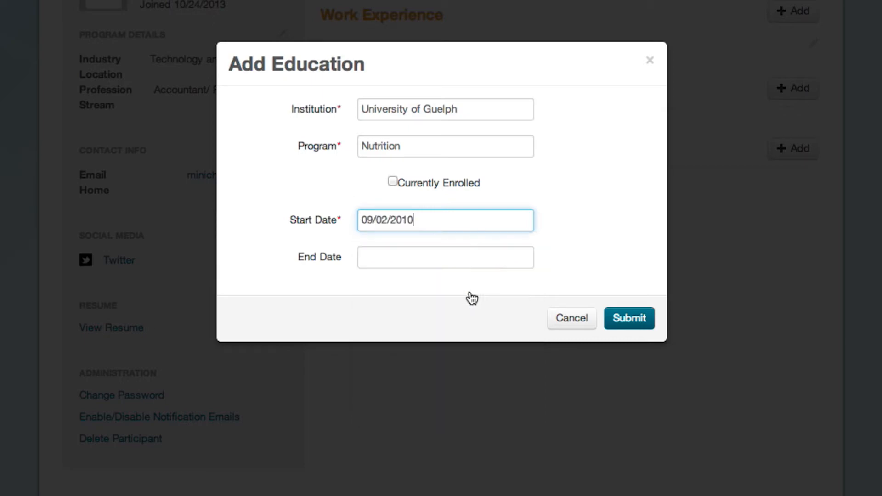
pyautogui.click(623, 321)
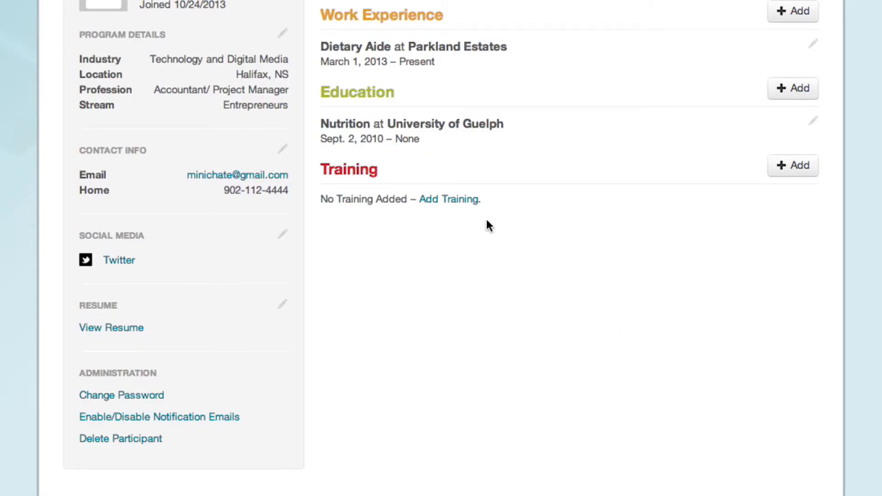
pyautogui.click(467, 206)
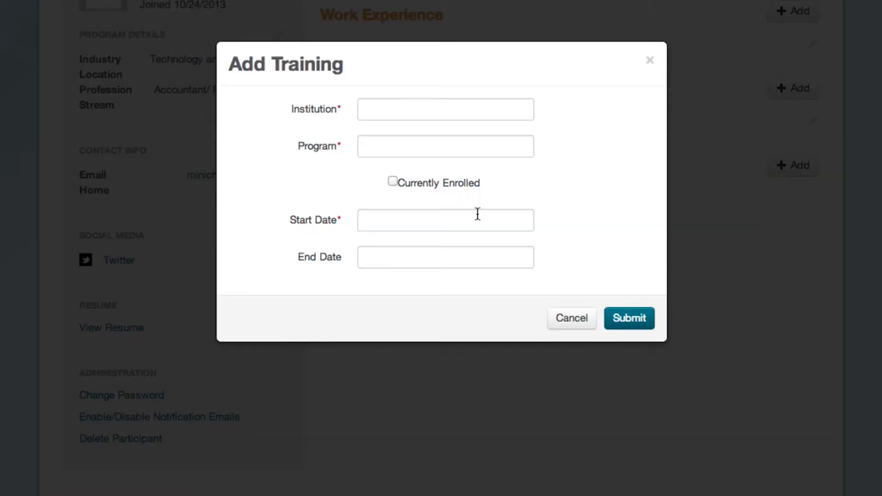
pyautogui.click(558, 319)
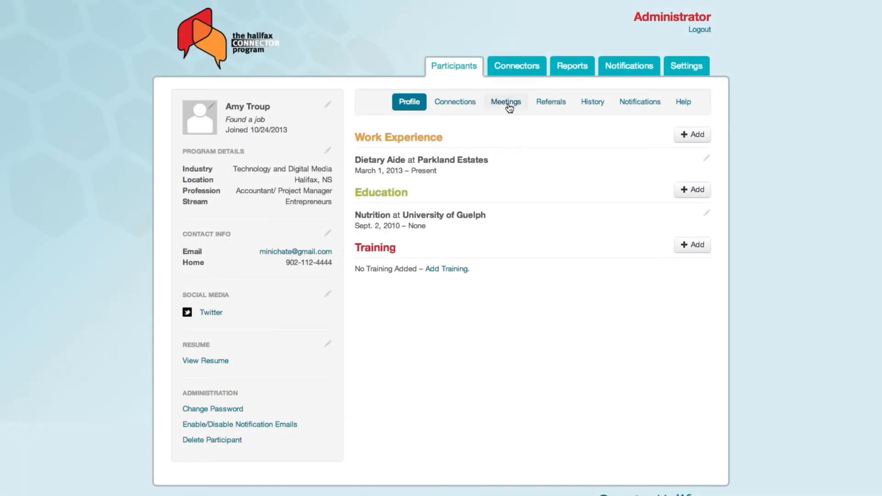
# Step: Schedule a meeting with the connector on 10/31/2013 with the description 'Thanks!'
pyautogui.click(507, 103)
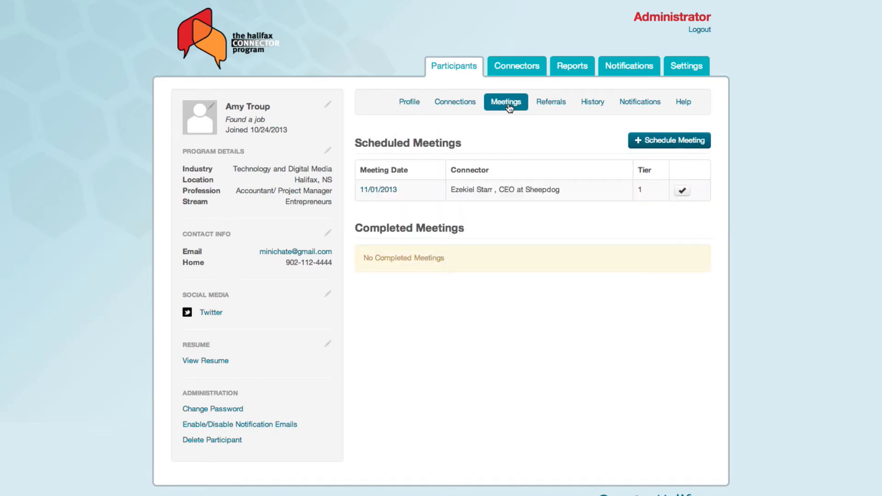
pyautogui.click(663, 140)
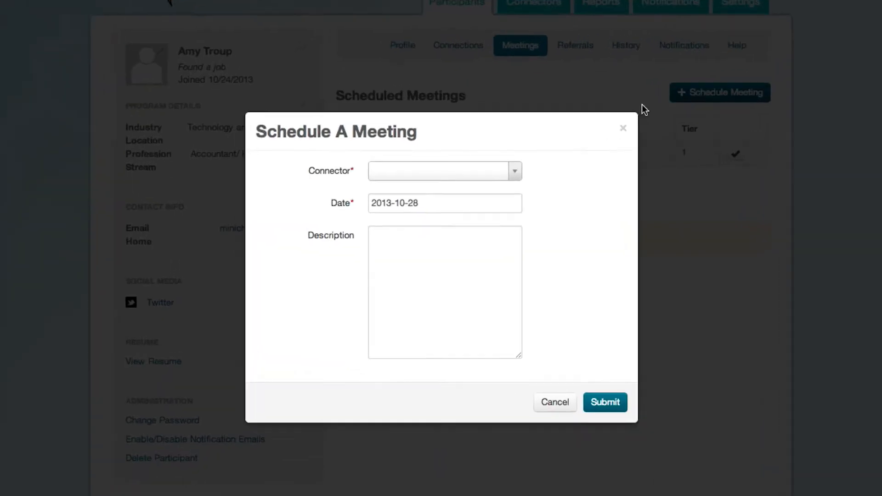
pyautogui.click(436, 173)
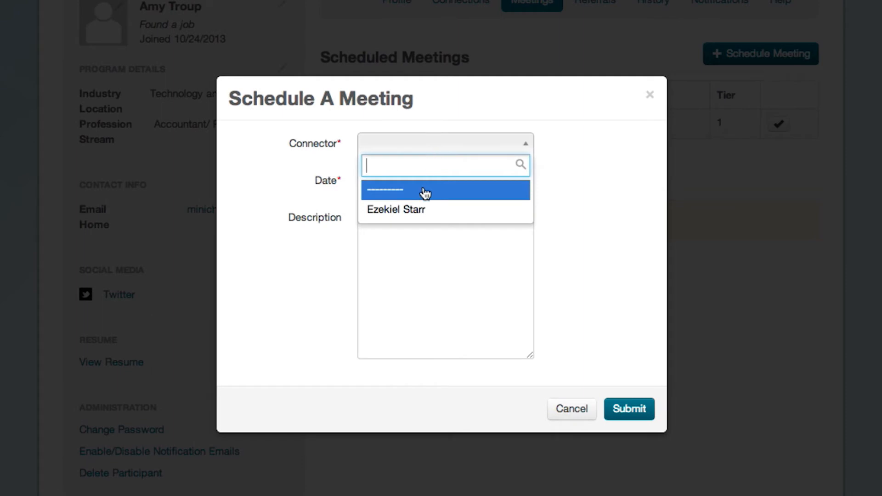
pyautogui.click(416, 210)
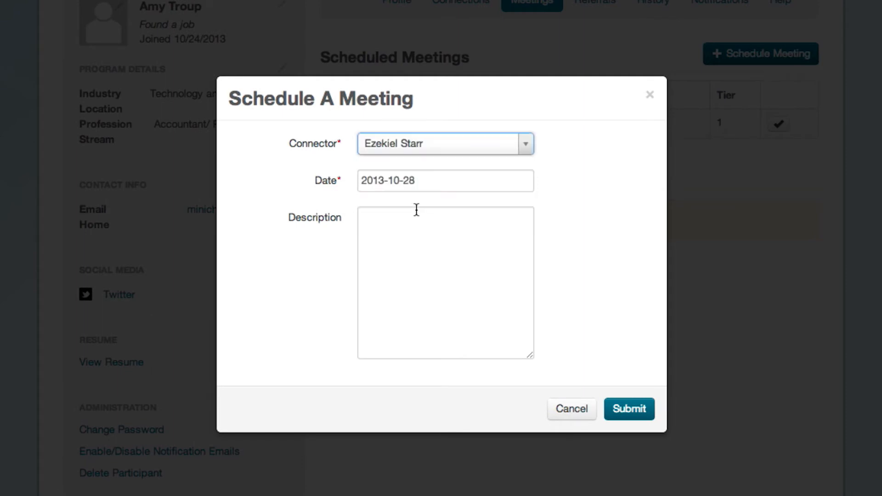
pyautogui.click(409, 180)
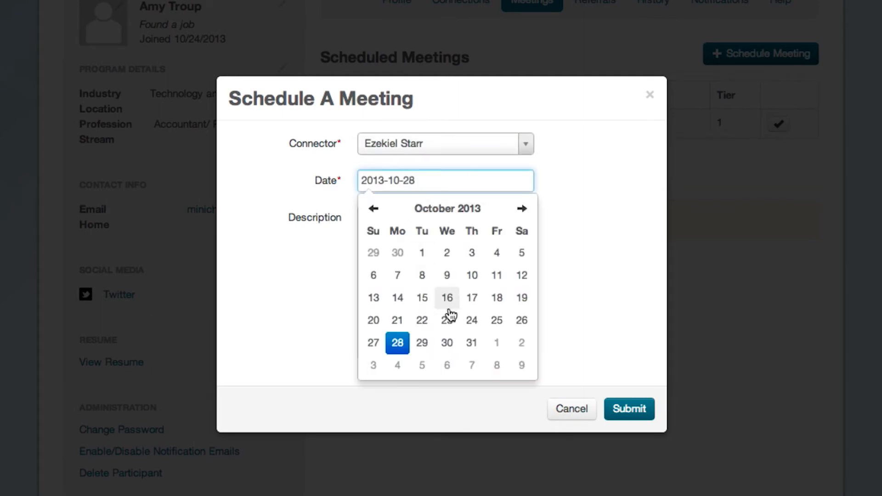
pyautogui.click(473, 346)
pyautogui.click(423, 303)
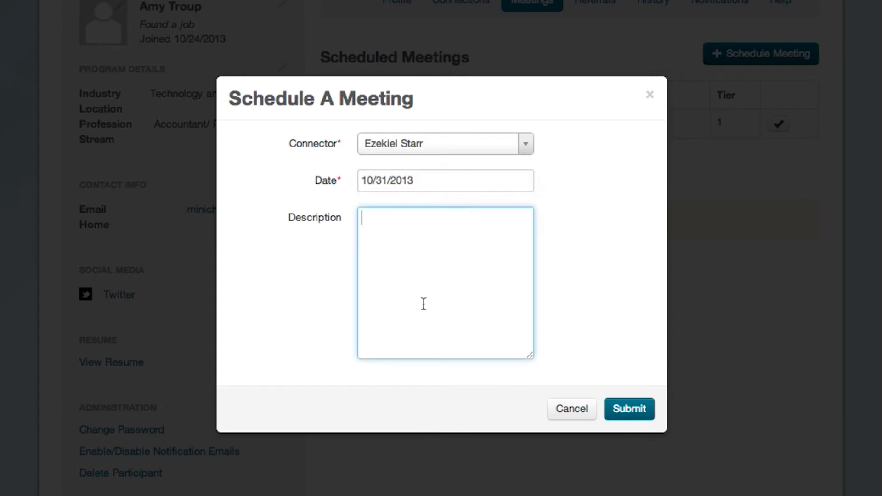
pyautogui.write('Thanks!')
pyautogui.click(629, 418)
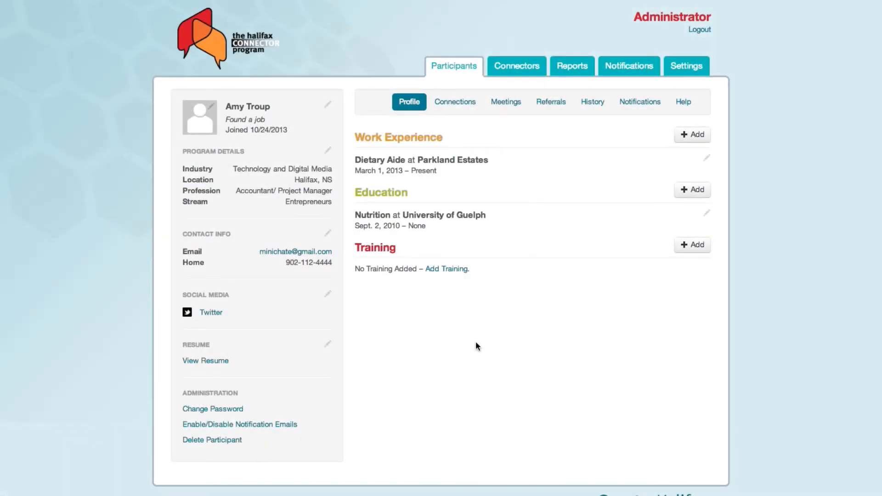
# Step: Begin a new notification addressed to the participant
pyautogui.click(626, 111)
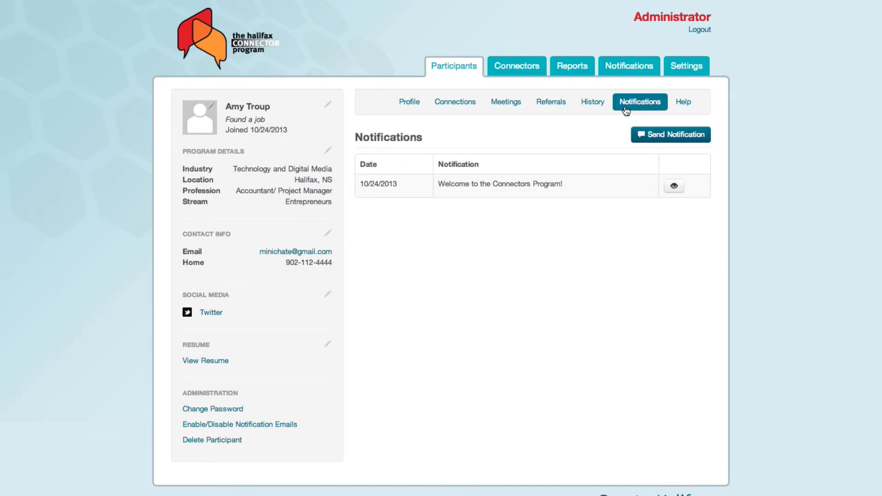
pyautogui.click(645, 135)
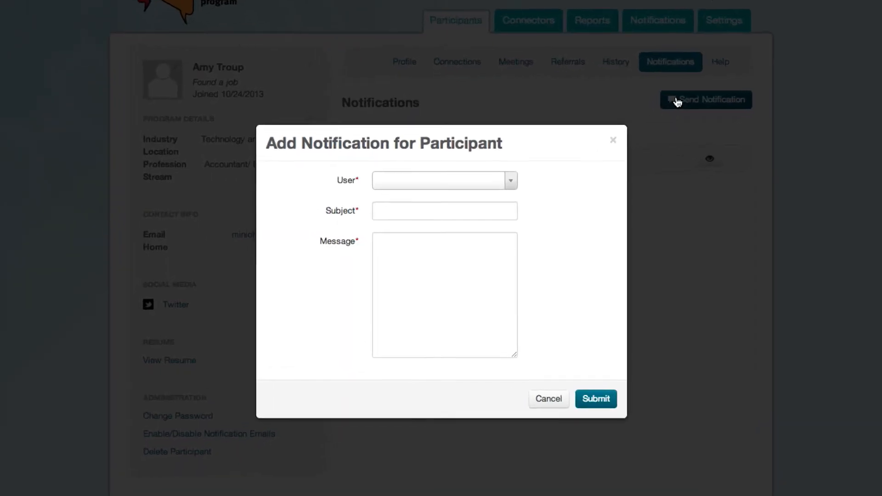
pyautogui.click(482, 148)
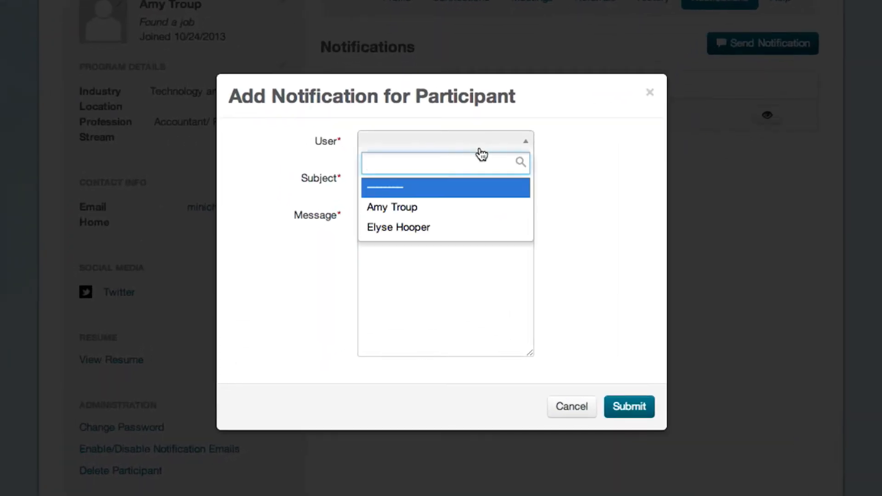
pyautogui.click(429, 209)
# Step: Send 'How is the hunt going?' offering help, then review and close its details
pyautogui.click(419, 185)
pyautogui.write('How is t')
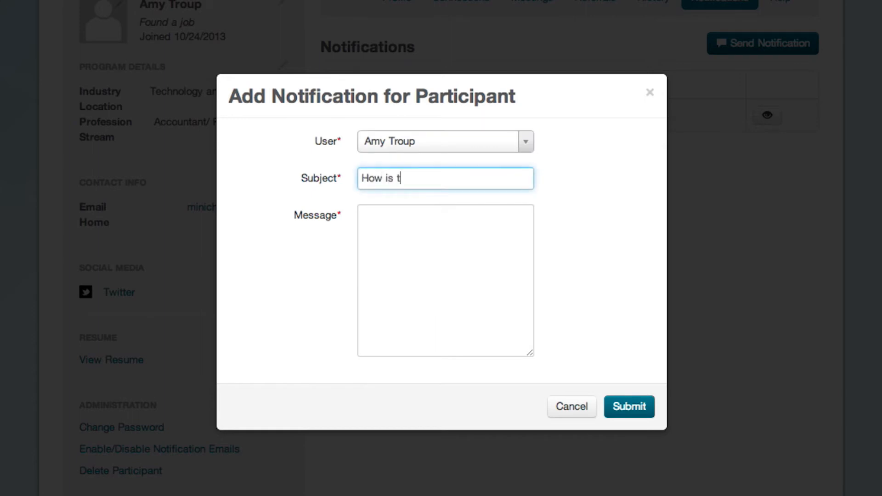
pyautogui.write('he hunt going?')
pyautogui.press('Tab')
pyautogui.write('How are you doing? Can I help in some')
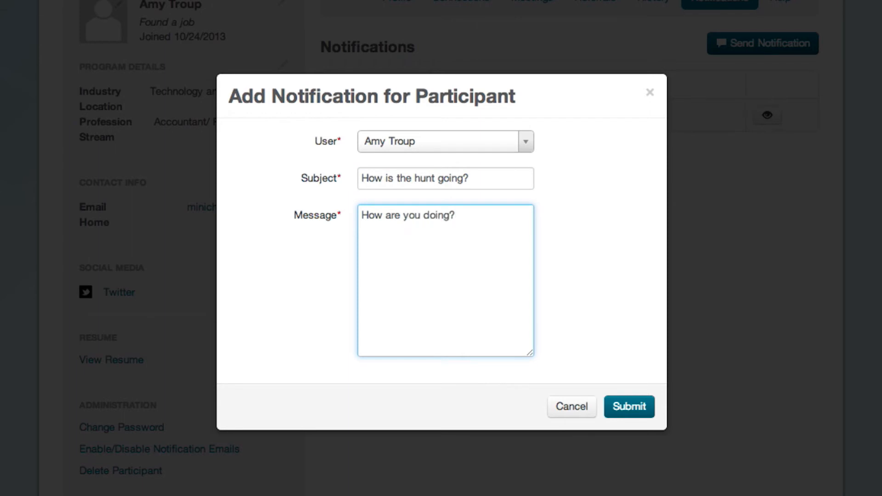
pyautogui.press('Return')
pyautogui.press('Return')
pyautogui.write('Thanks!')
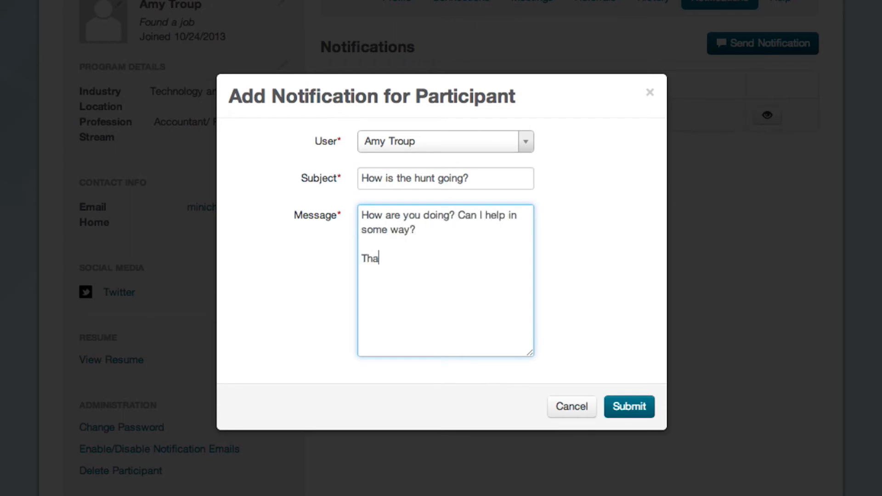
pyautogui.click(619, 414)
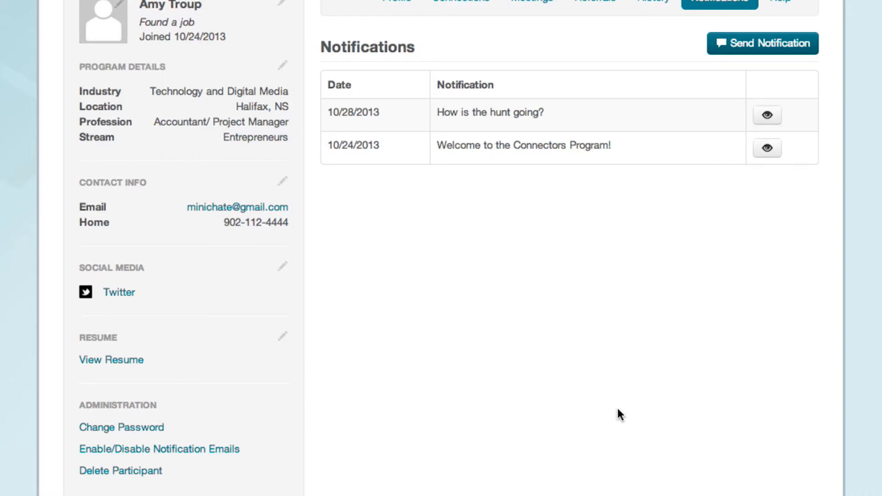
pyautogui.click(766, 116)
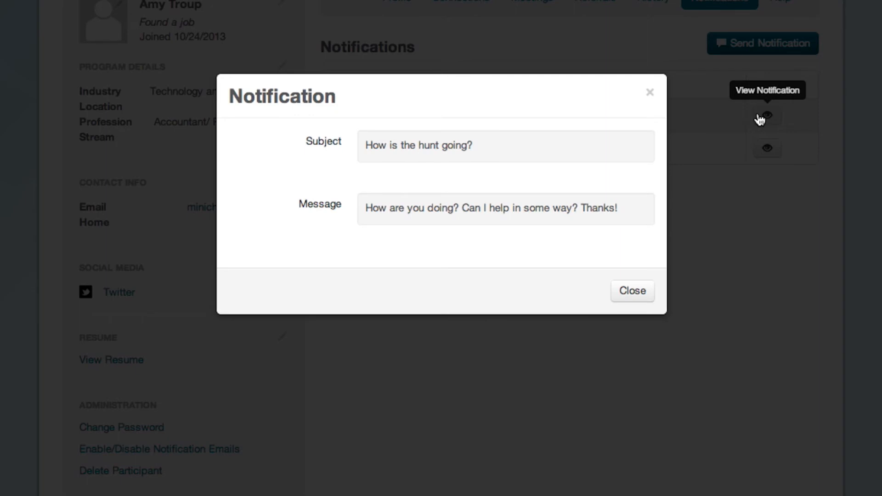
pyautogui.click(624, 296)
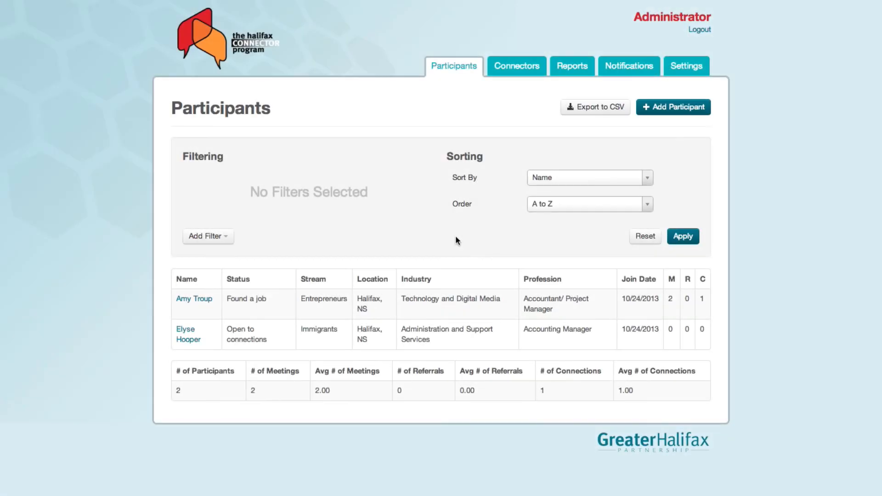
# Step: Start a new connector with first and last name, organization Acme Corp, title CEO, and phone number
pyautogui.click(520, 77)
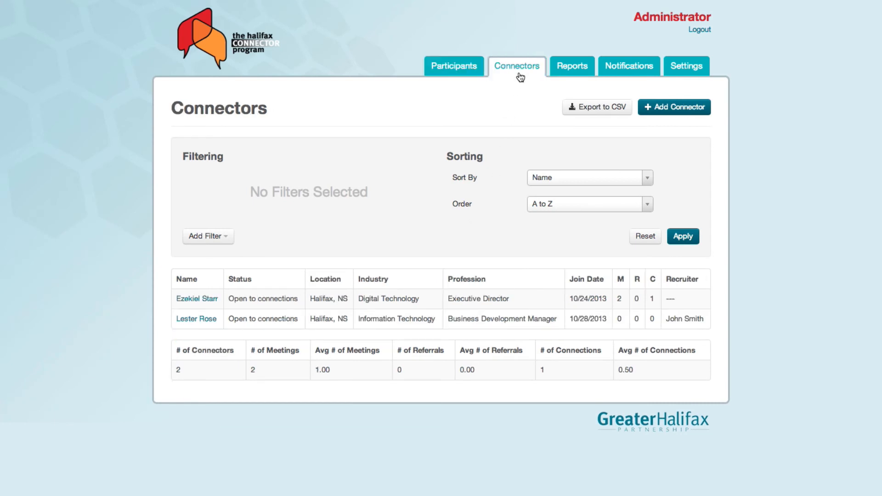
pyautogui.click(661, 109)
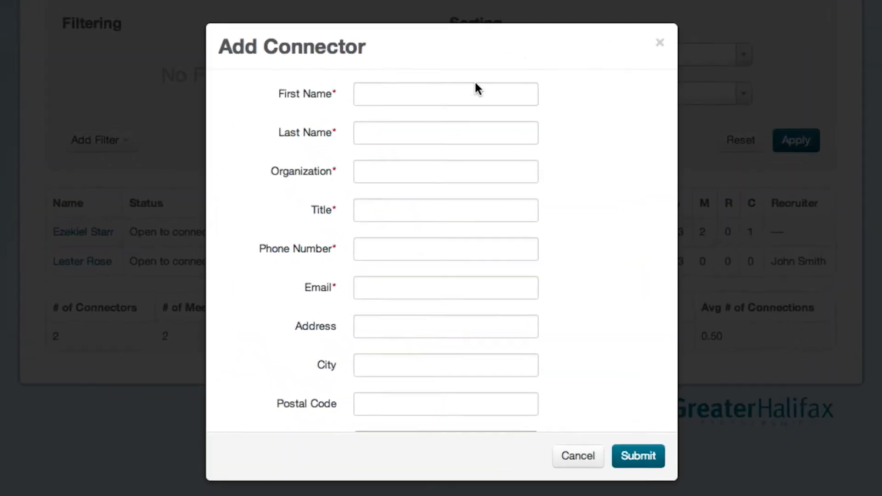
pyautogui.click(473, 89)
pyautogui.press('Tab')
pyautogui.press('Tab')
pyautogui.write('Acme Corp')
pyautogui.press('Tab')
pyautogui.write('CEO')
pyautogui.press('Tab')
pyautogui.write('(111) 222')
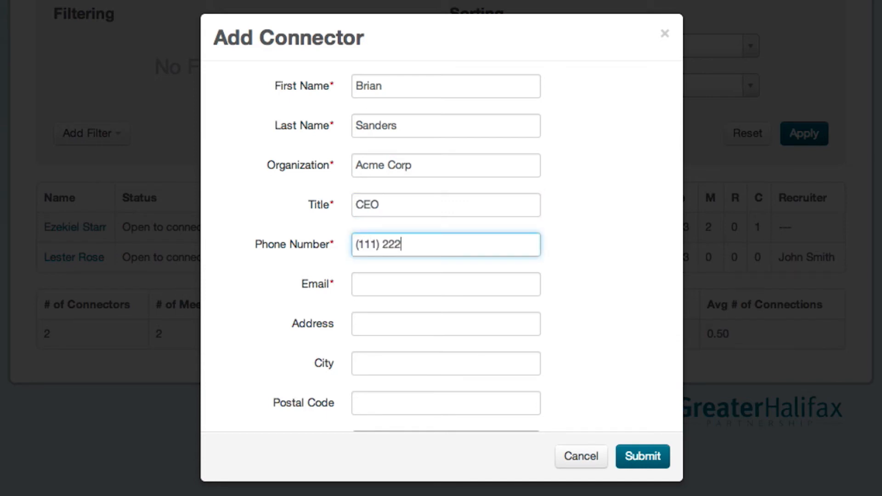
pyautogui.write('-3333')
# Step: Fill in the connector's e-mail, street address, city Halifax and postal code
pyautogui.press('Tab')
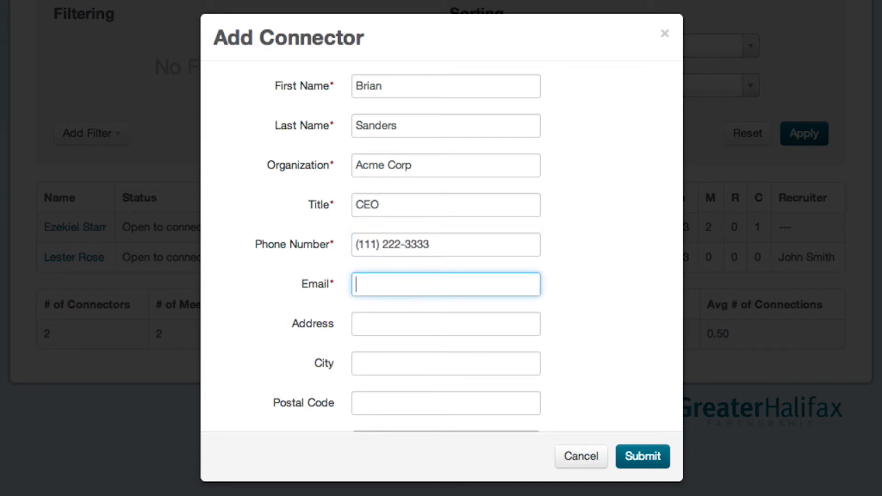
pyautogui.write('me@mycompany.com')
pyautogui.press('Tab')
pyautogui.write('111 Street St.')
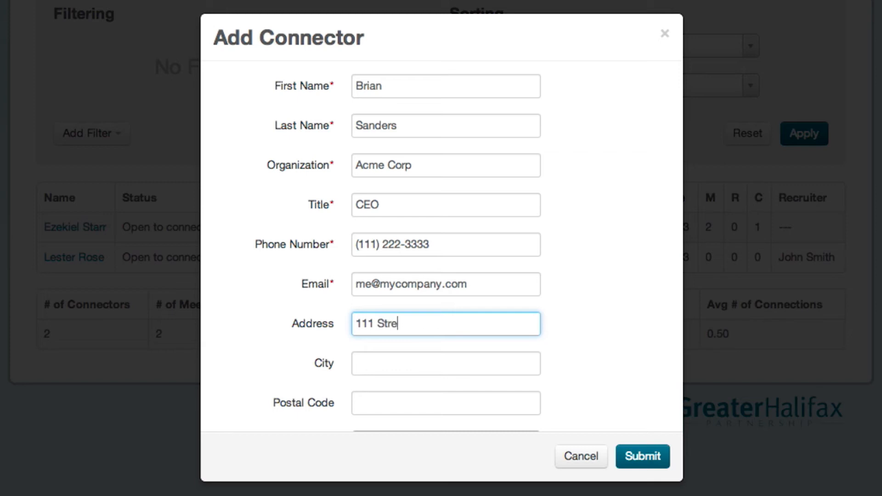
pyautogui.press('Tab')
pyautogui.write('Halifax')
pyautogui.press('Tab')
pyautogui.write('V6Z 8U')
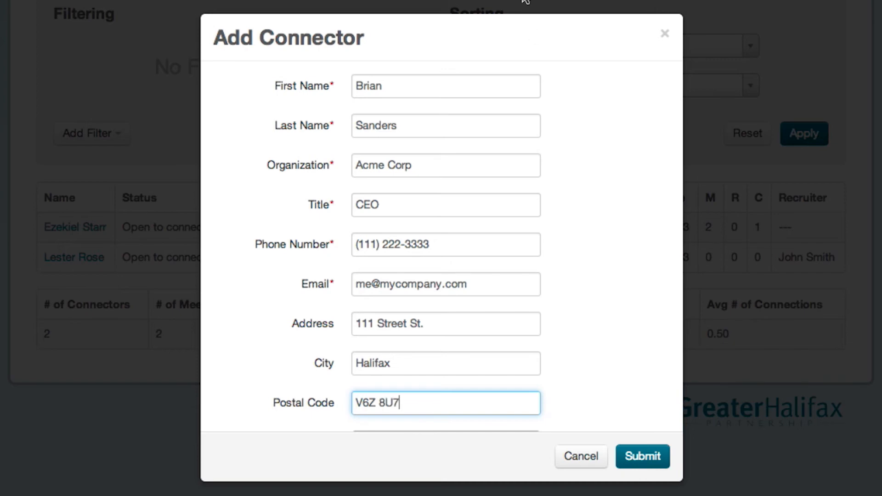
# Step: Set the connector's province to Nova Scotia, industry Aerospace and Defence, profession Accounting Manager
pyautogui.scroll(-5, 493, 78)
pyautogui.click(406, 195)
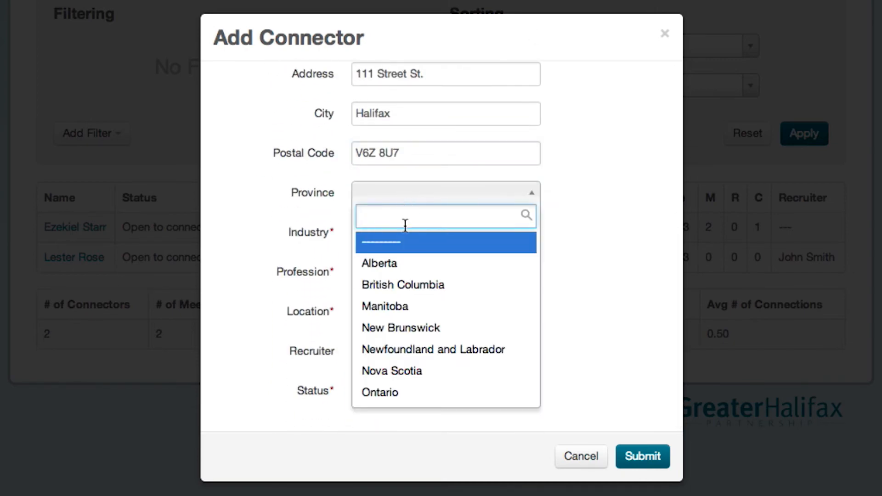
pyautogui.click(400, 370)
pyautogui.click(399, 240)
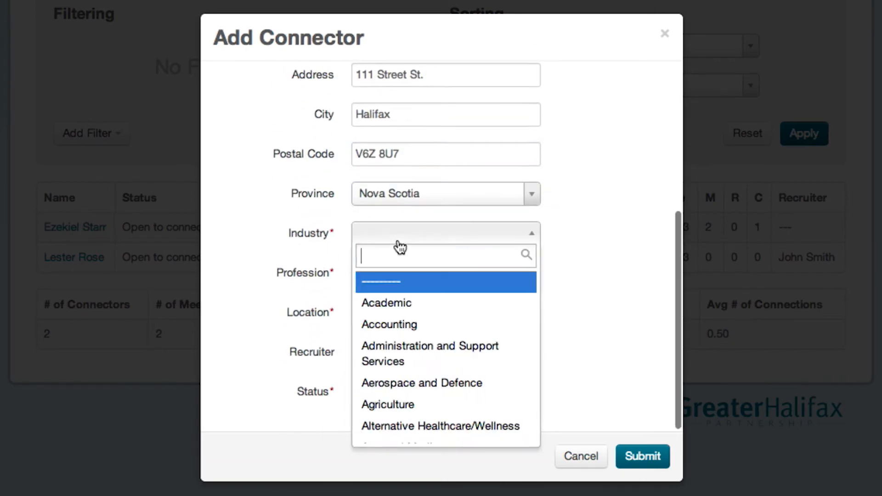
pyautogui.click(408, 383)
pyautogui.click(392, 279)
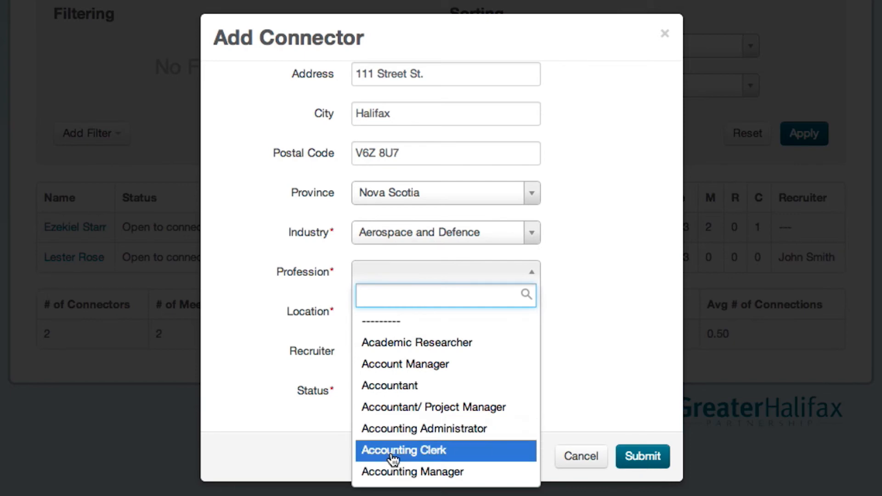
pyautogui.click(395, 472)
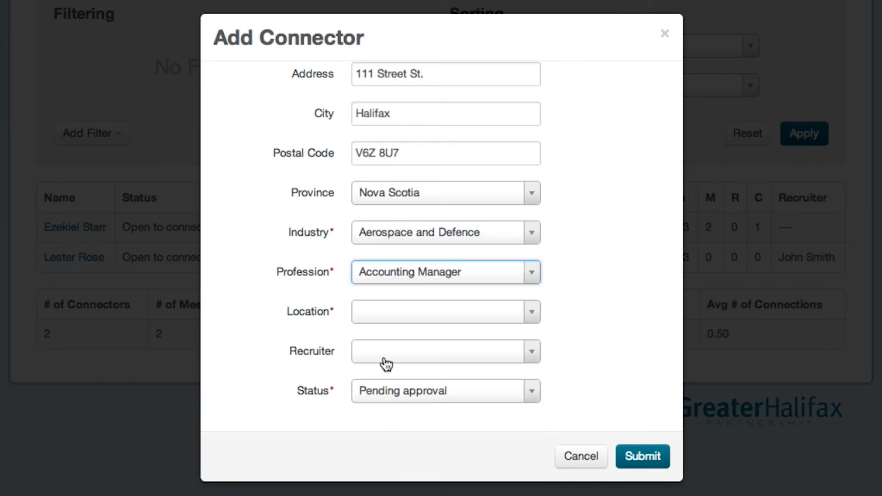
# Step: Choose location Halifax, NS, the only recruiter, status Open to connections, and submit
pyautogui.click(384, 317)
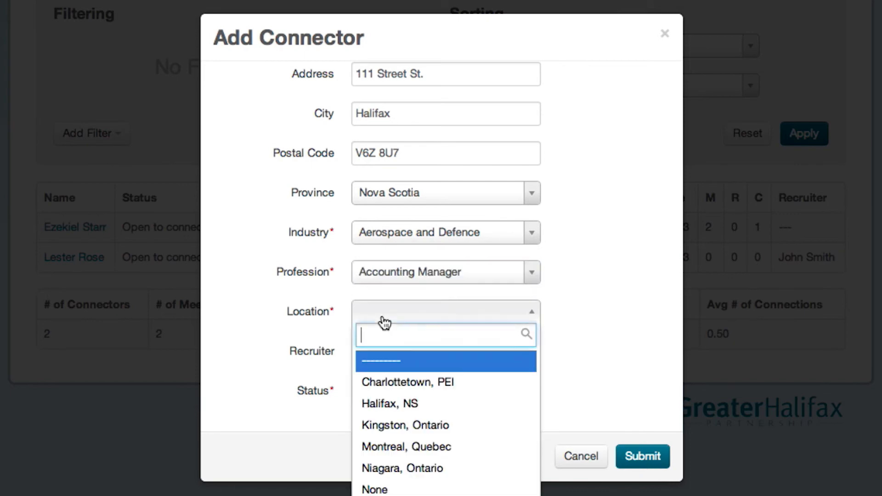
pyautogui.click(381, 404)
pyautogui.click(376, 362)
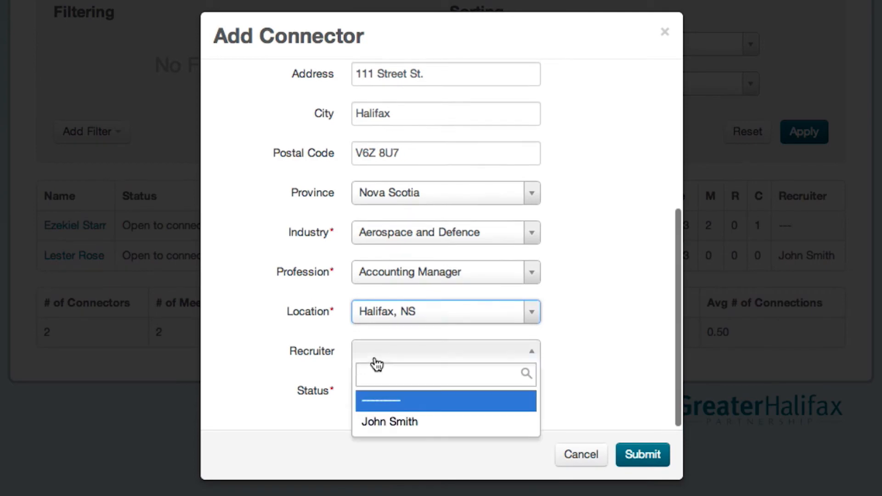
pyautogui.click(376, 421)
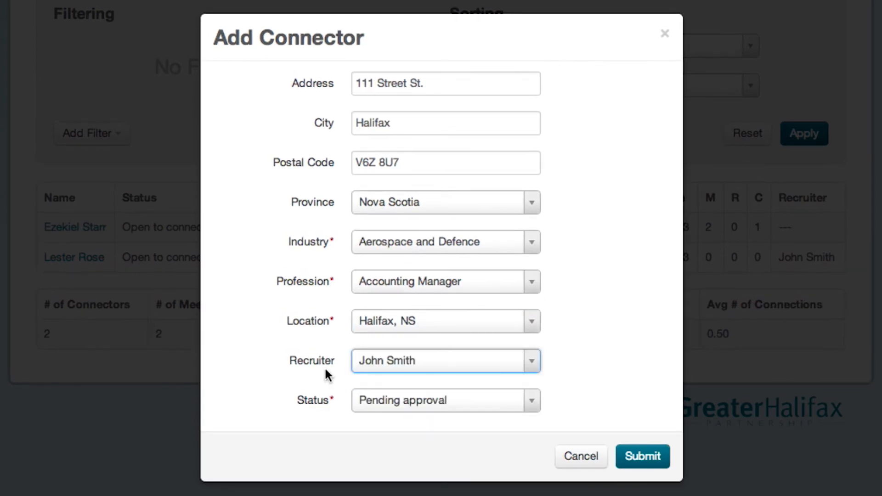
pyautogui.scroll(-1, 324, 366)
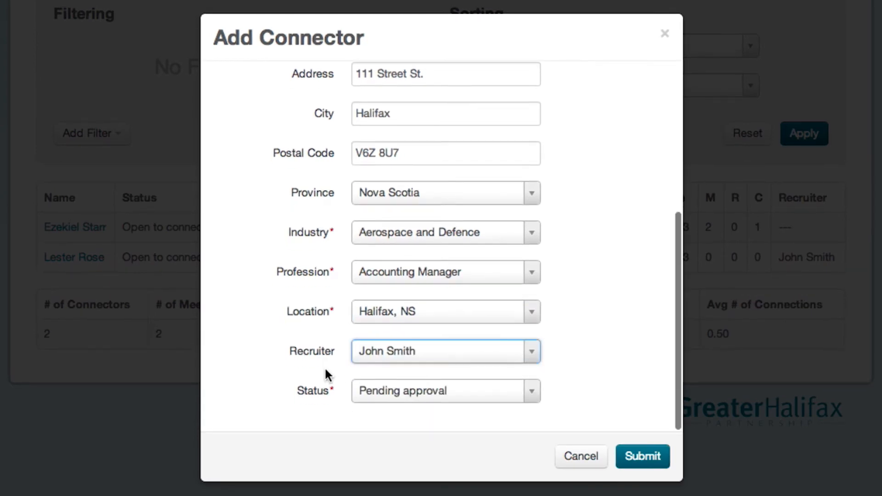
pyautogui.click(381, 396)
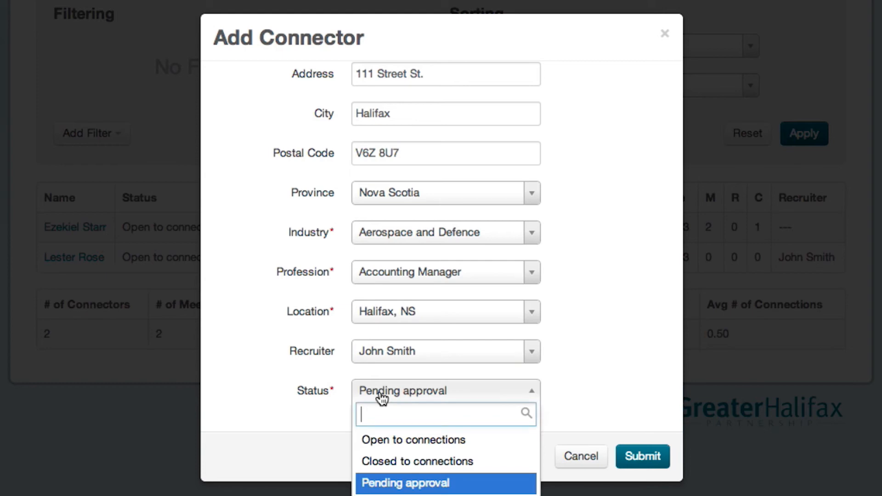
pyautogui.click(385, 442)
pyautogui.click(663, 459)
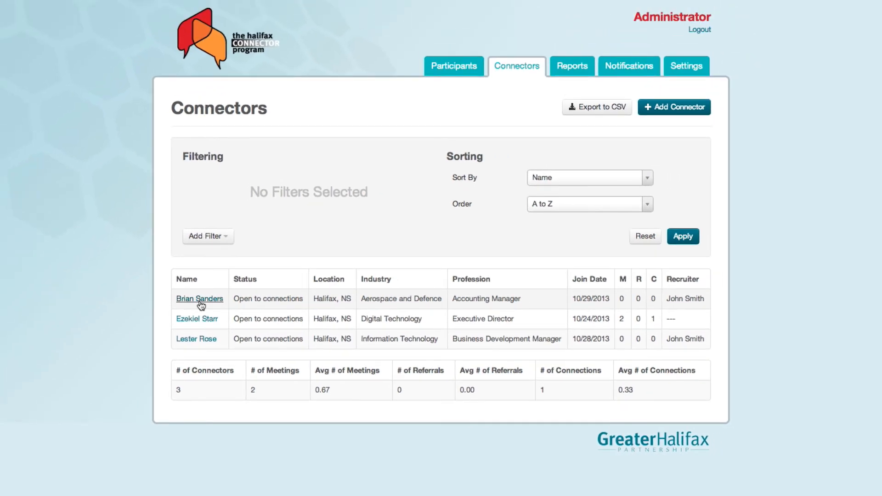
# Step: Open the new connector's detail page from the connectors list
pyautogui.click(158, 274)
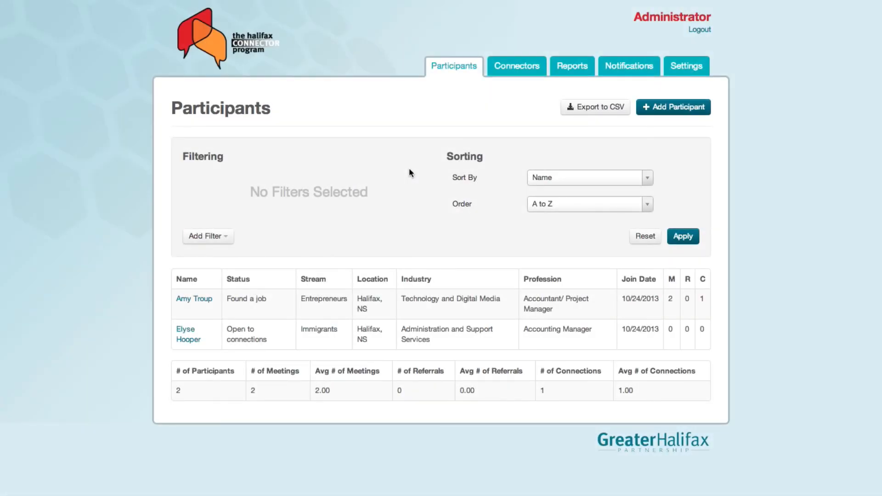
# Step: In the program Settings, enter the notification e-mail address and save the e-mail settings
pyautogui.click(676, 76)
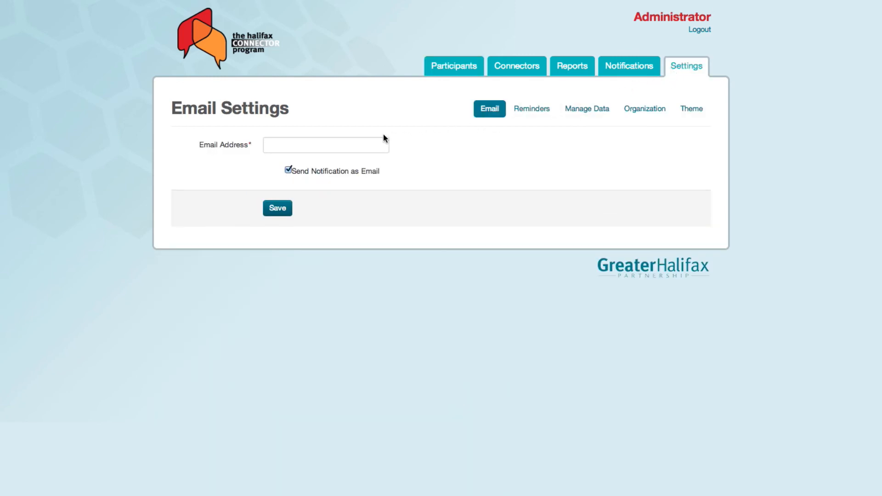
pyautogui.click(346, 152)
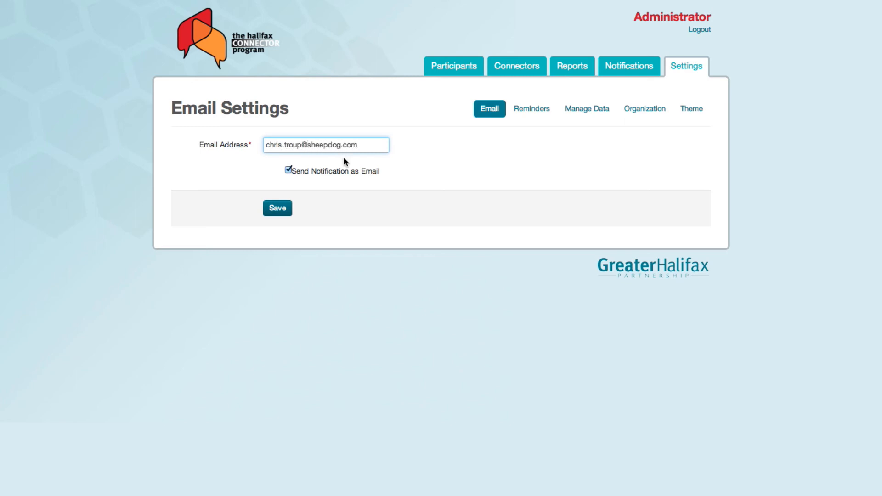
pyautogui.click(279, 209)
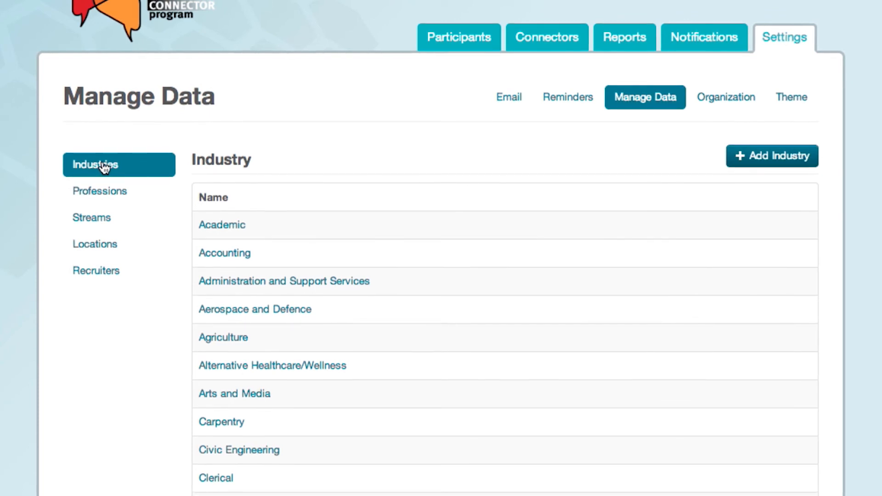
# Step: Add a new industry named 'Cat Herding'
pyautogui.click(775, 169)
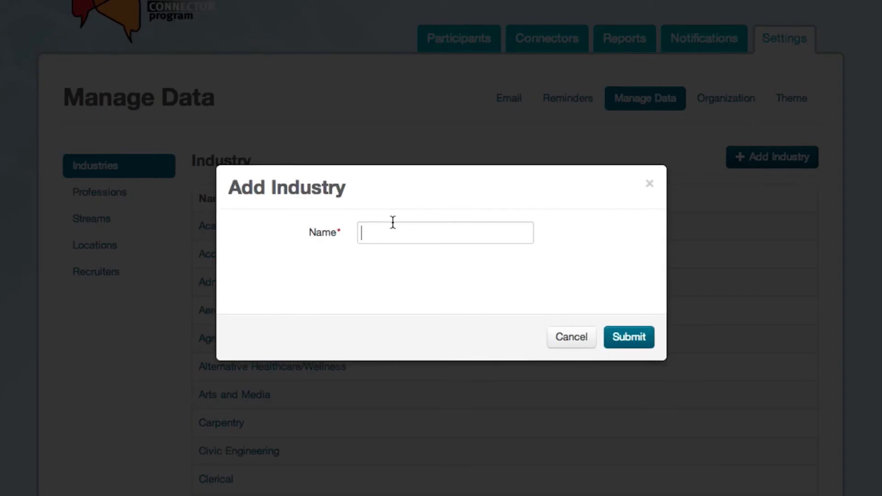
pyautogui.write('Cat ')
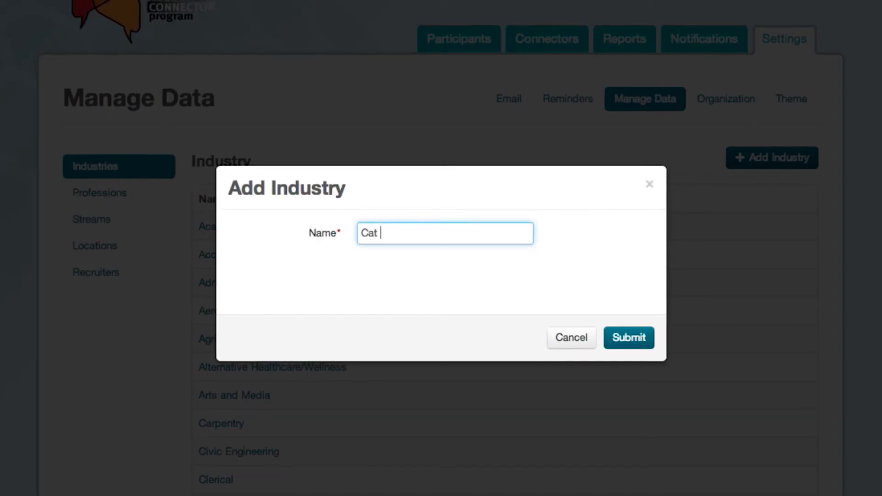
pyautogui.write('Herding')
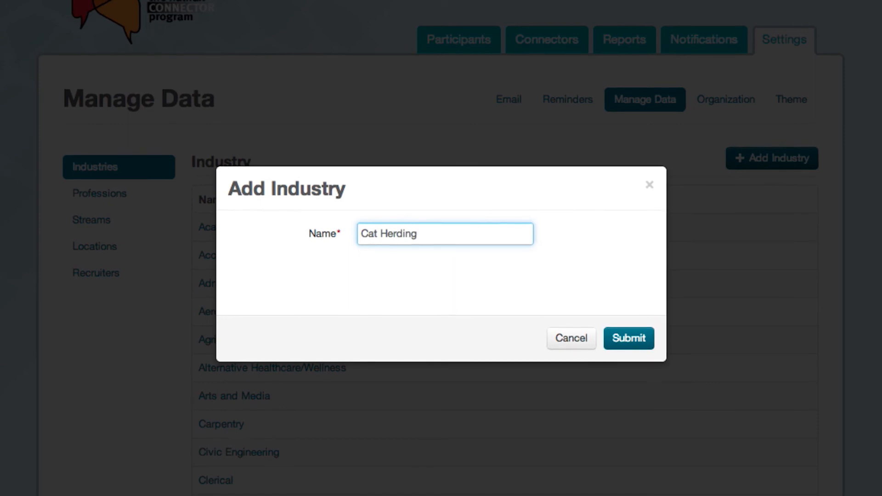
pyautogui.click(624, 340)
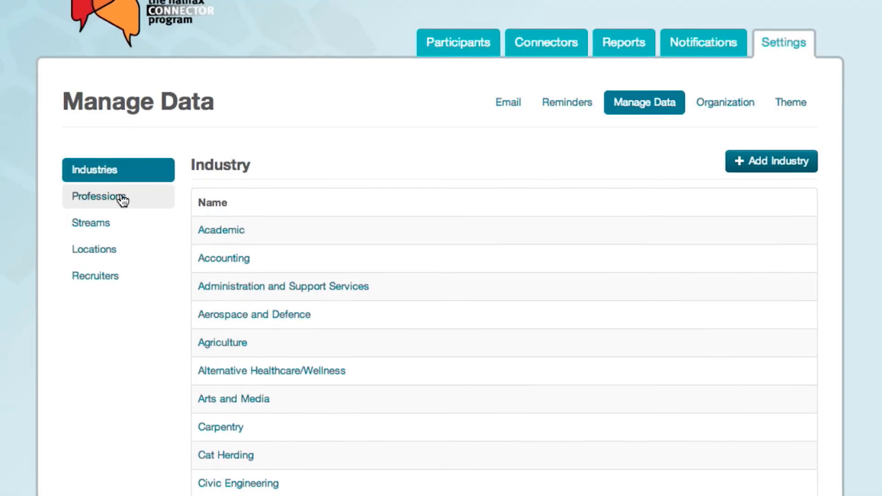
# Step: Browse the Professions, Streams, Locations and Recruiters lists, opening the recruiter without changing anything
pyautogui.click(122, 199)
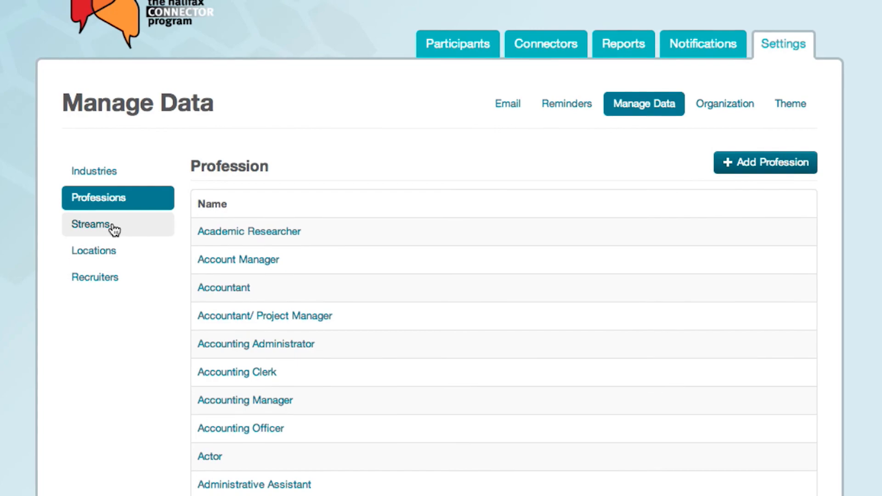
pyautogui.click(114, 230)
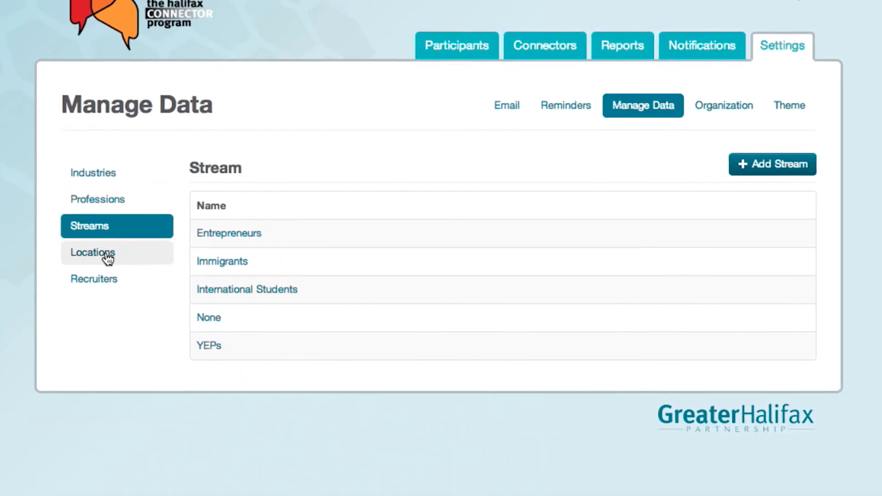
pyautogui.click(109, 257)
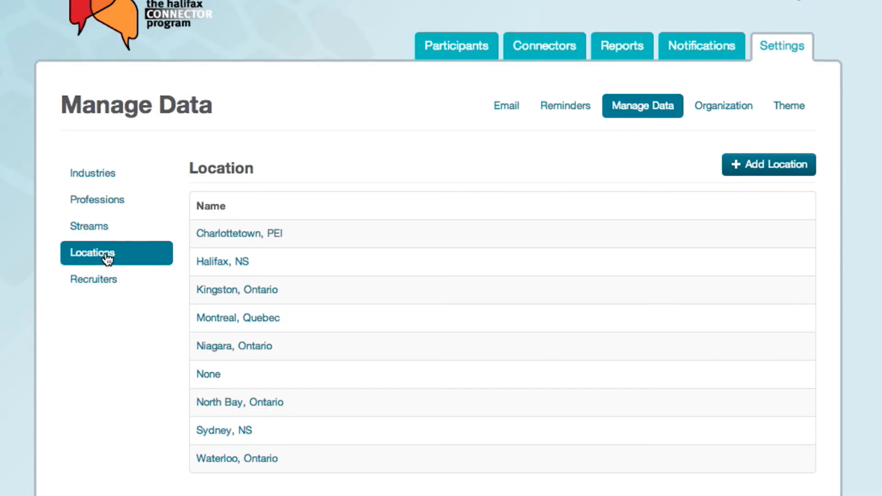
pyautogui.click(91, 280)
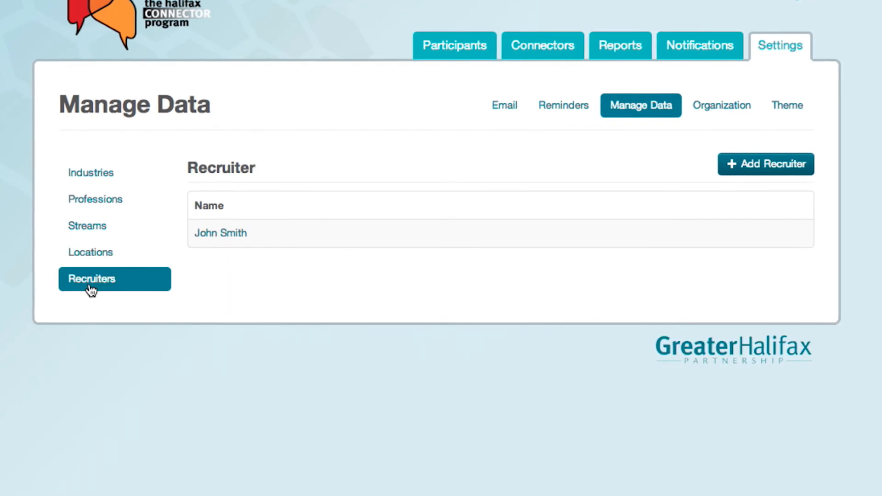
pyautogui.click(215, 233)
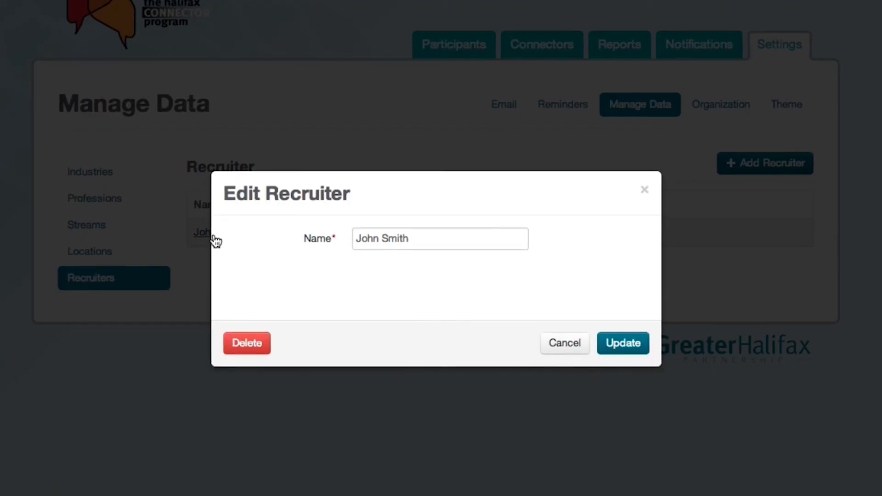
pyautogui.click(564, 342)
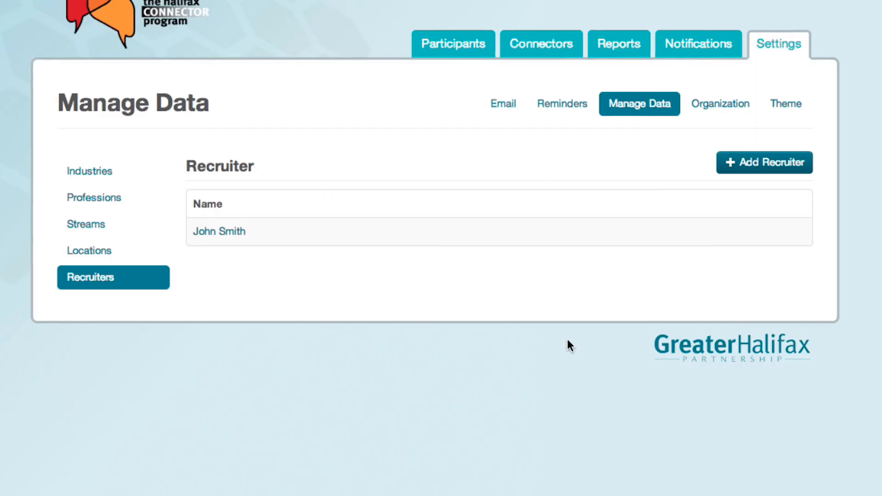
# Step: View the Organization, then Theme settings, reviewing the logo, background images and colours like #dbecf2
pyautogui.click(723, 101)
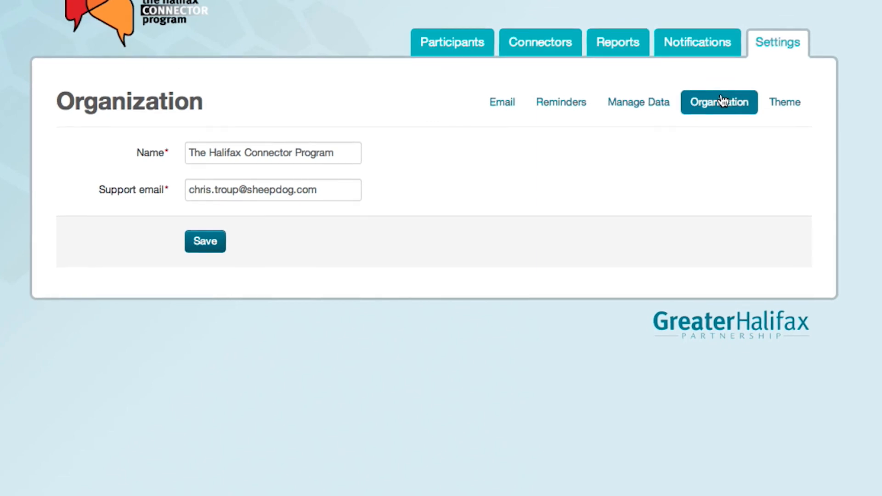
pyautogui.click(787, 101)
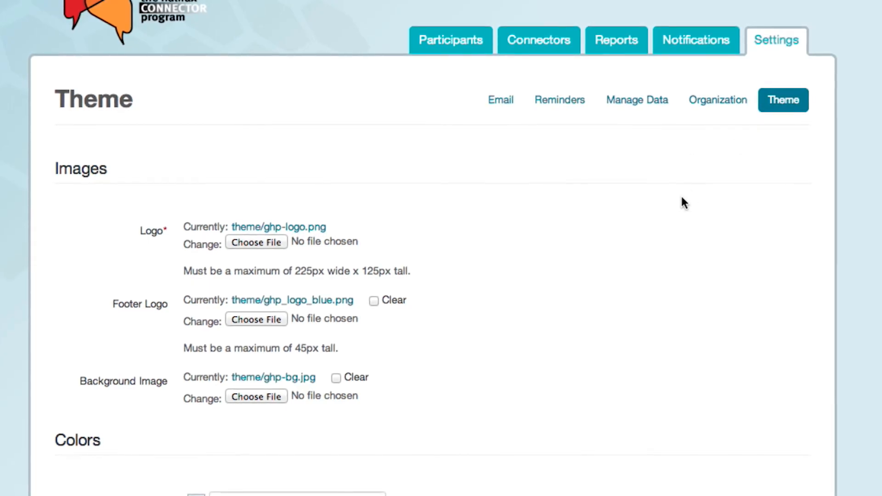
pyautogui.scroll(-3, 682, 199)
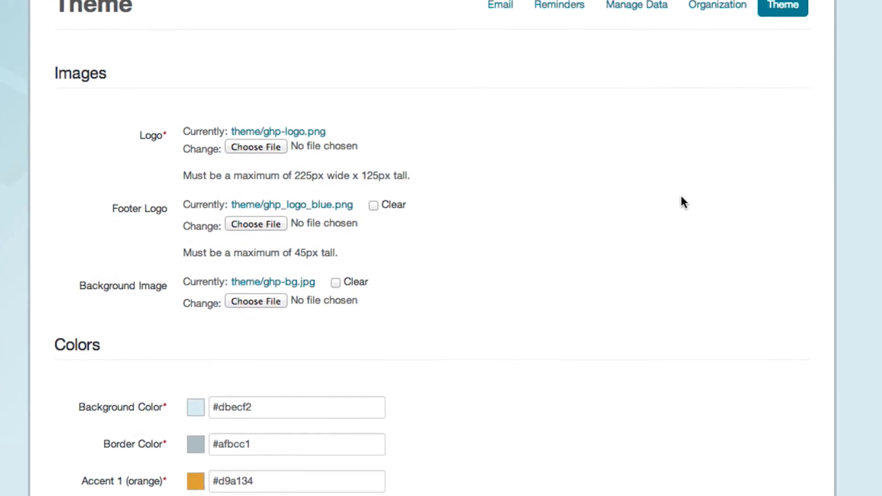
pyautogui.scroll(1, 680, 197)
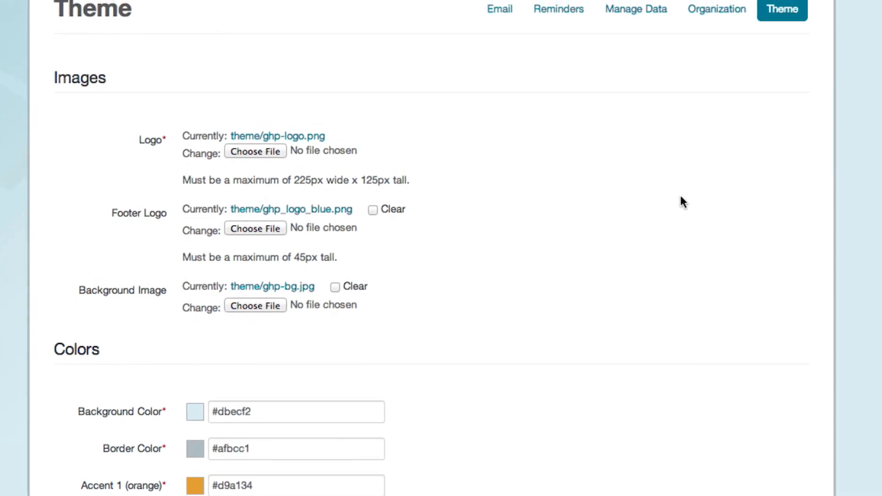